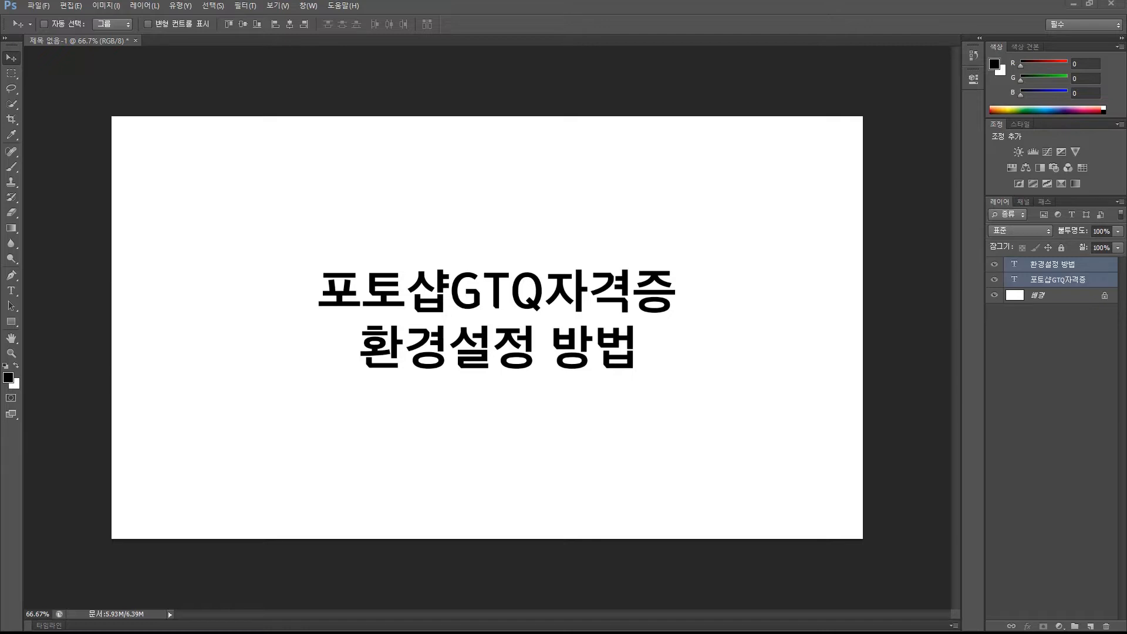
left_click(427, 496)
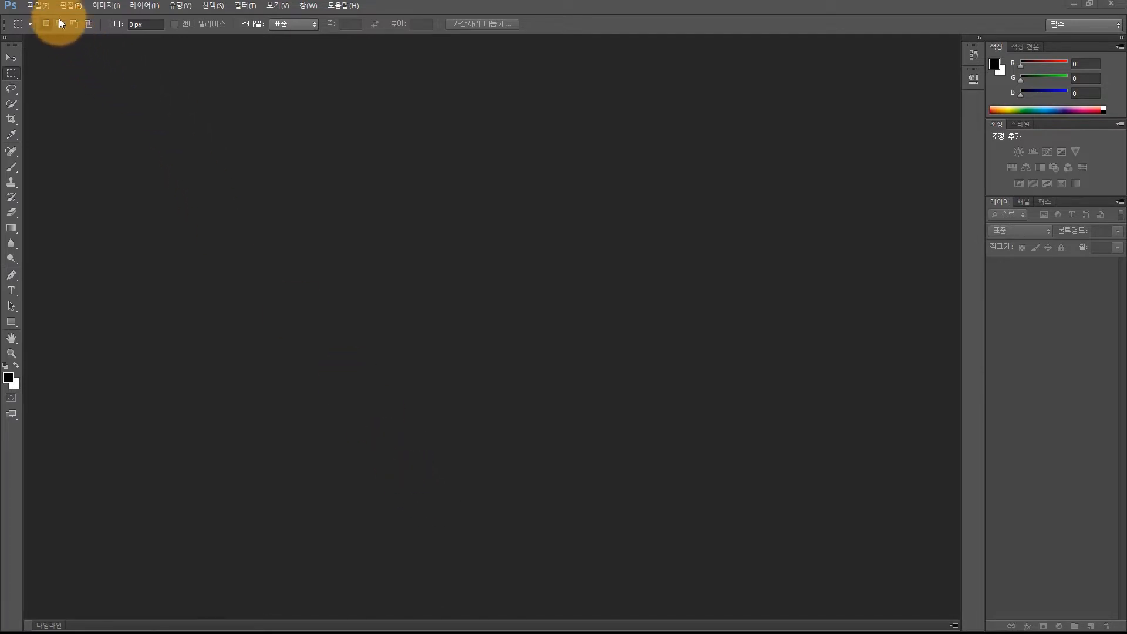
- Create a new document 400 pixels wide and 500 pixels high
left_click(38, 6)
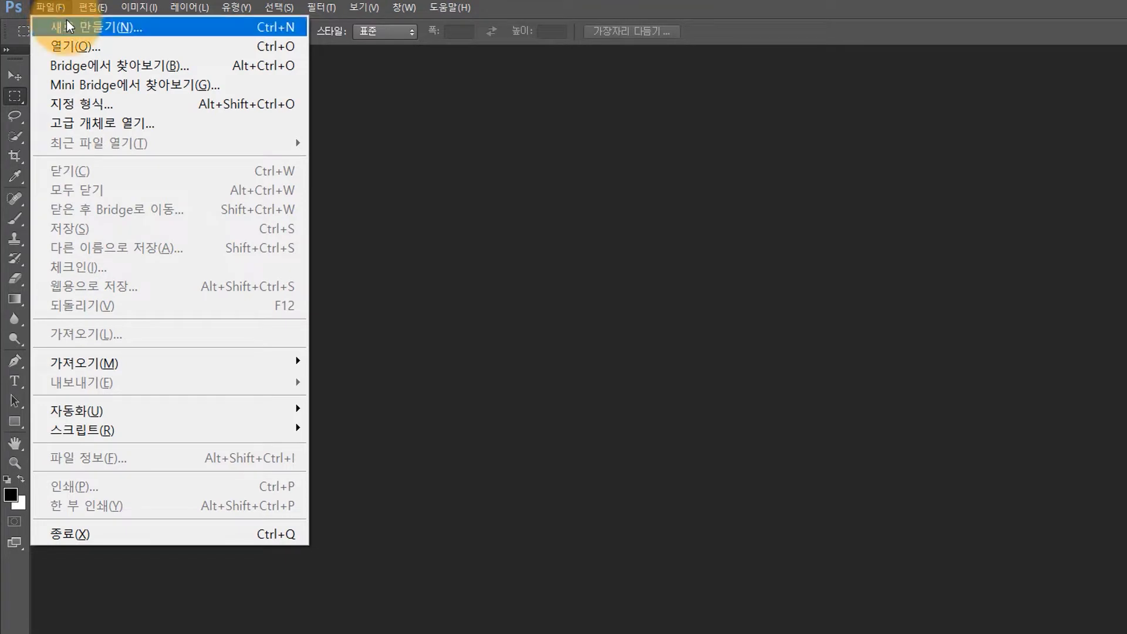
left_click(69, 26)
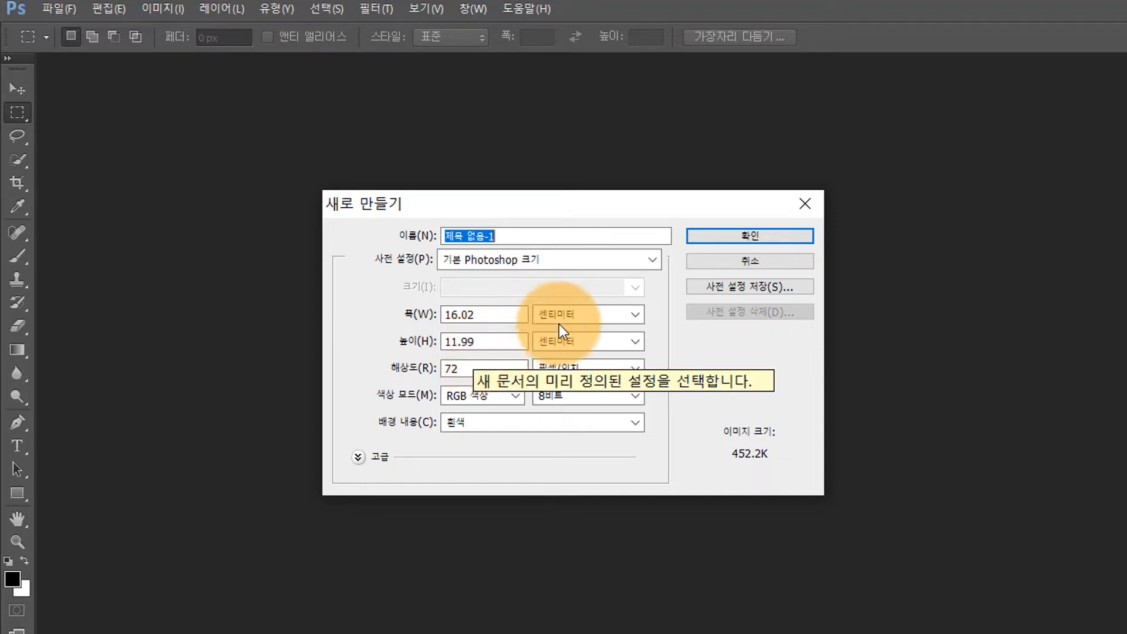
left_click(583, 309)
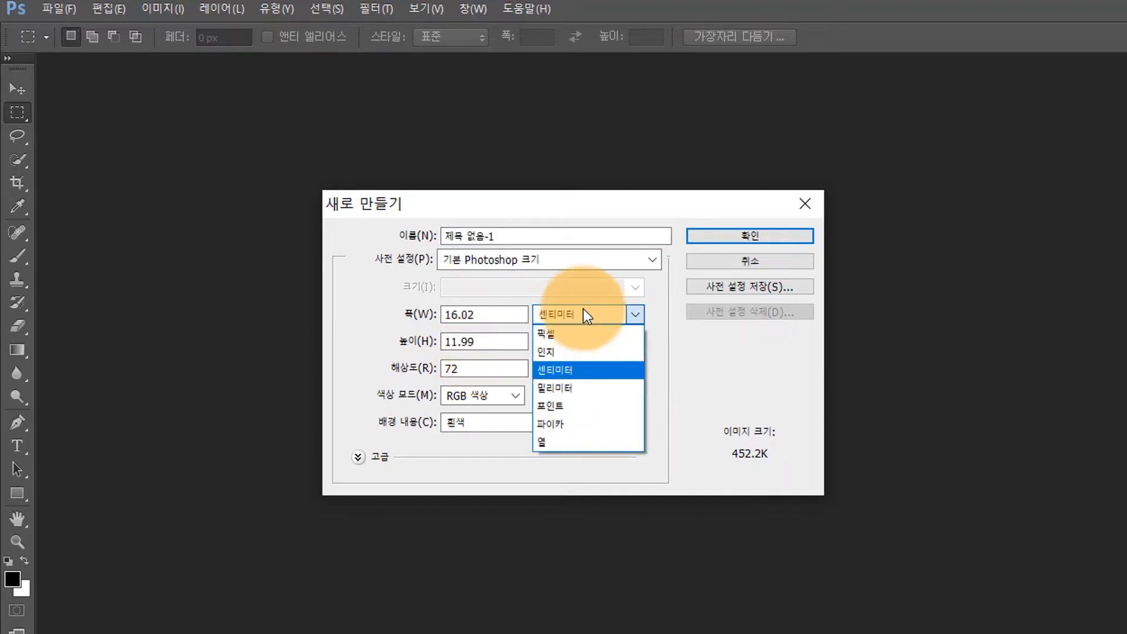
left_click(564, 333)
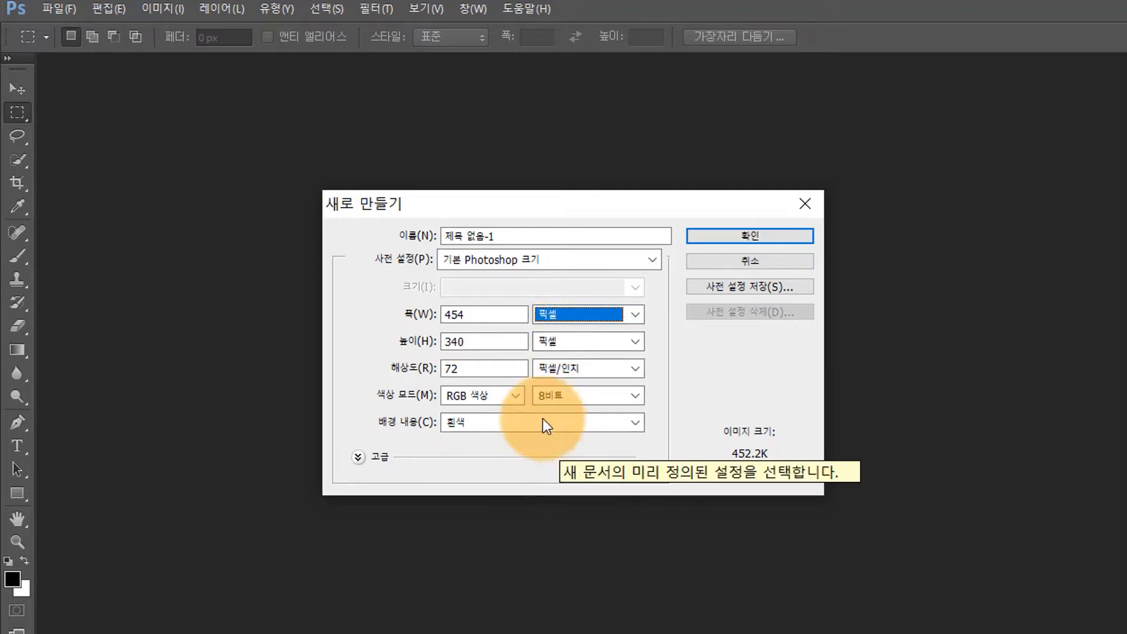
left_click_drag(466, 315, 341, 332)
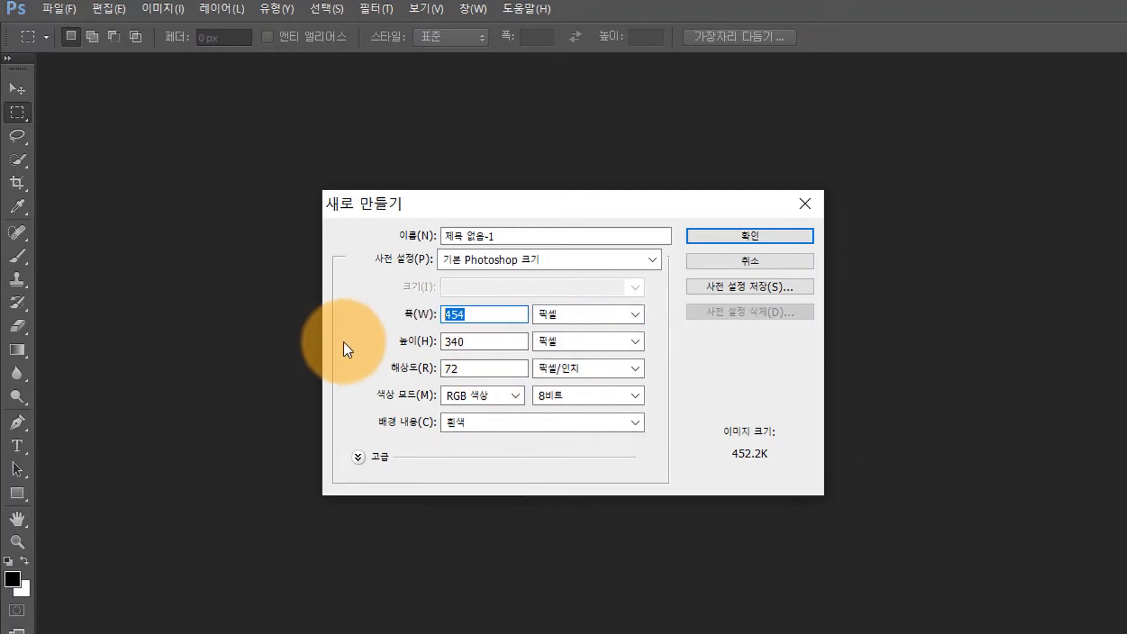
type("400")
left_click_drag(474, 341, 352, 363)
type("500")
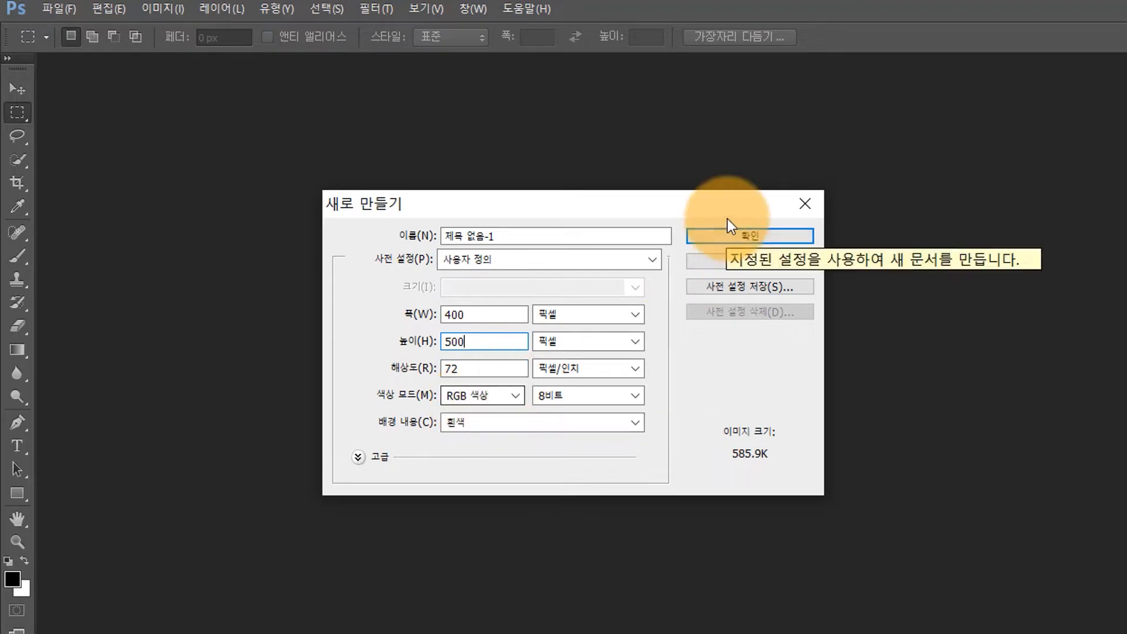
left_click(725, 237)
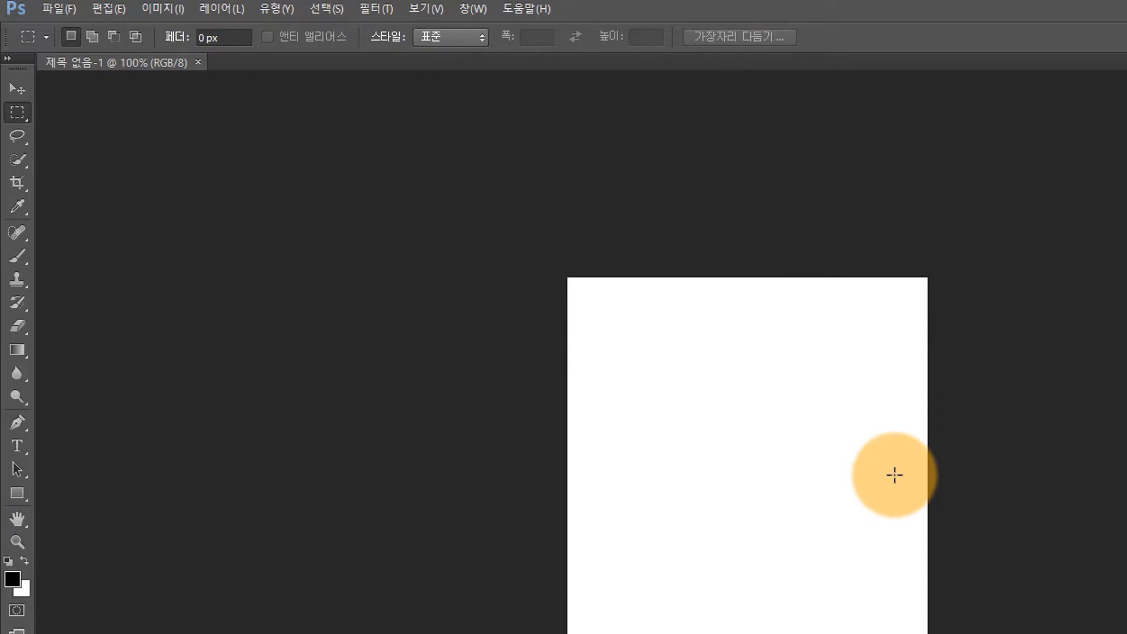
- Fit the canvas to the window, show the rulers and set their unit to pixels
key("ctrl+0")
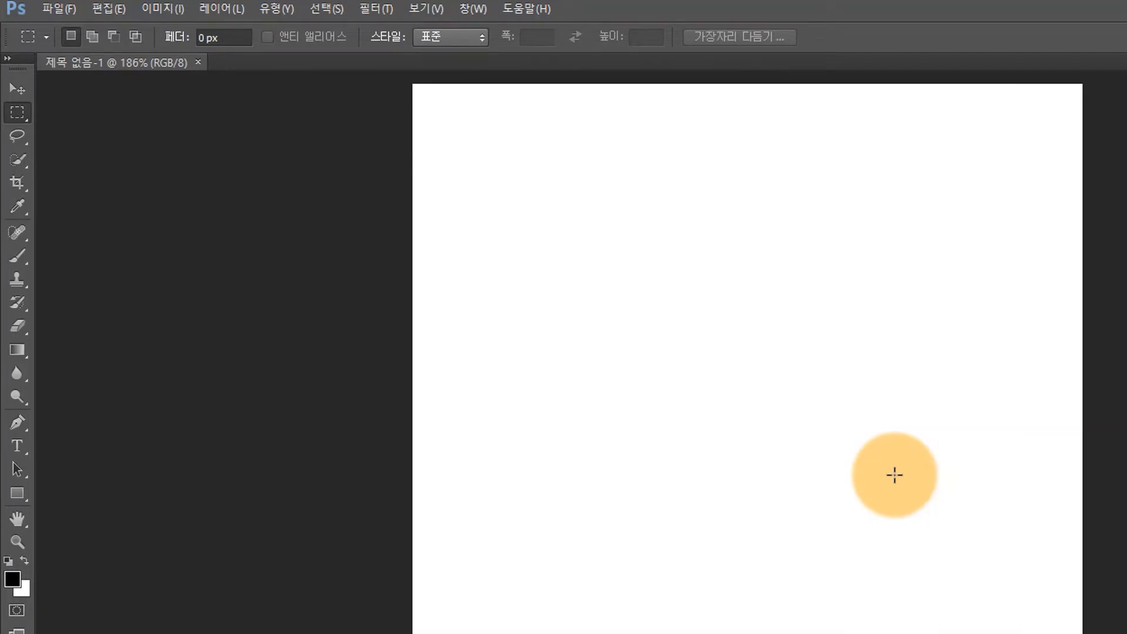
key("ctrl+r")
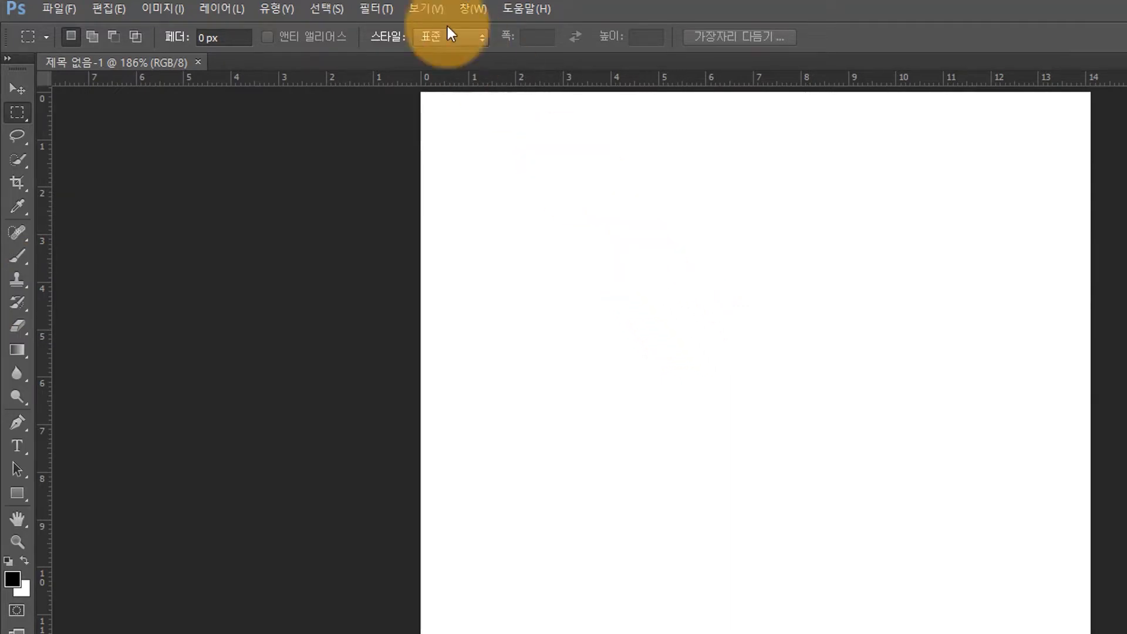
left_click(423, 9)
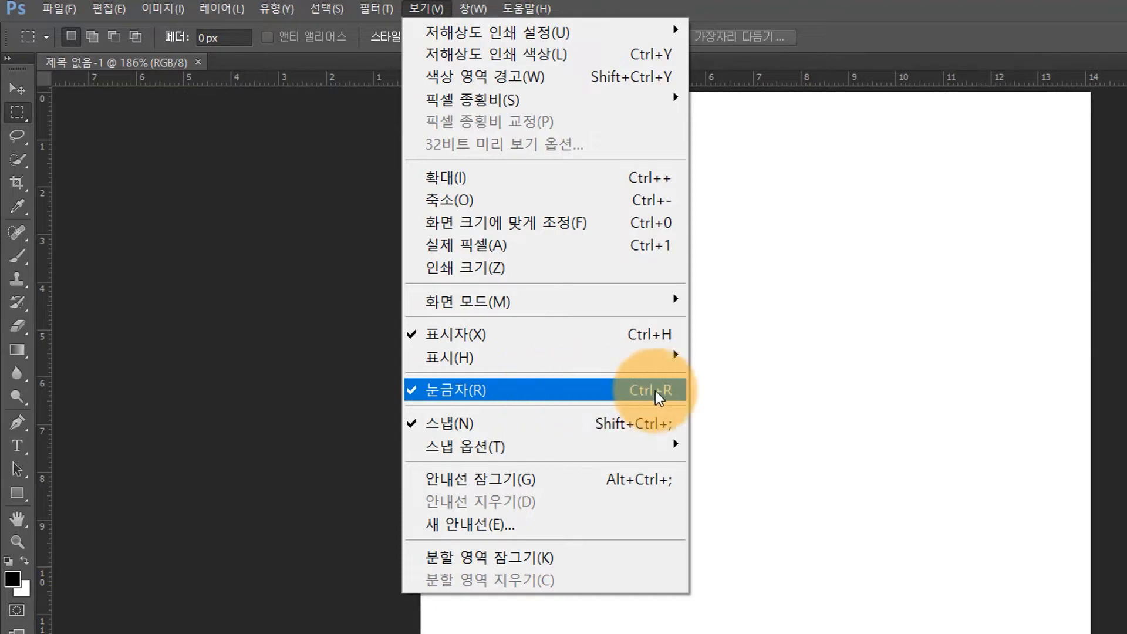
left_click(876, 376)
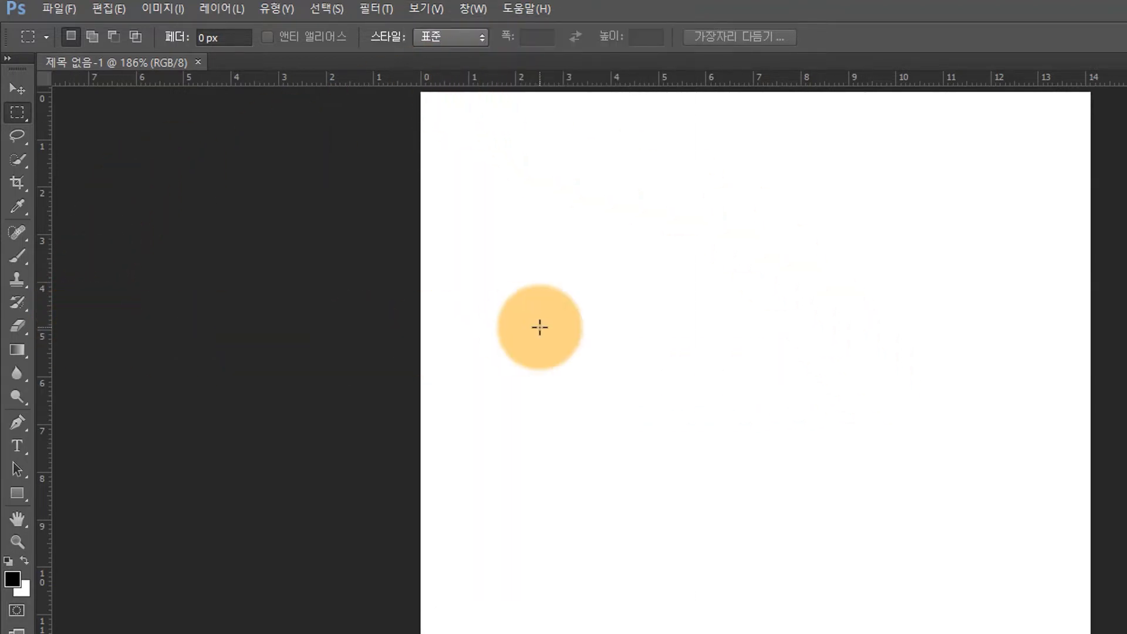
right_click(657, 77)
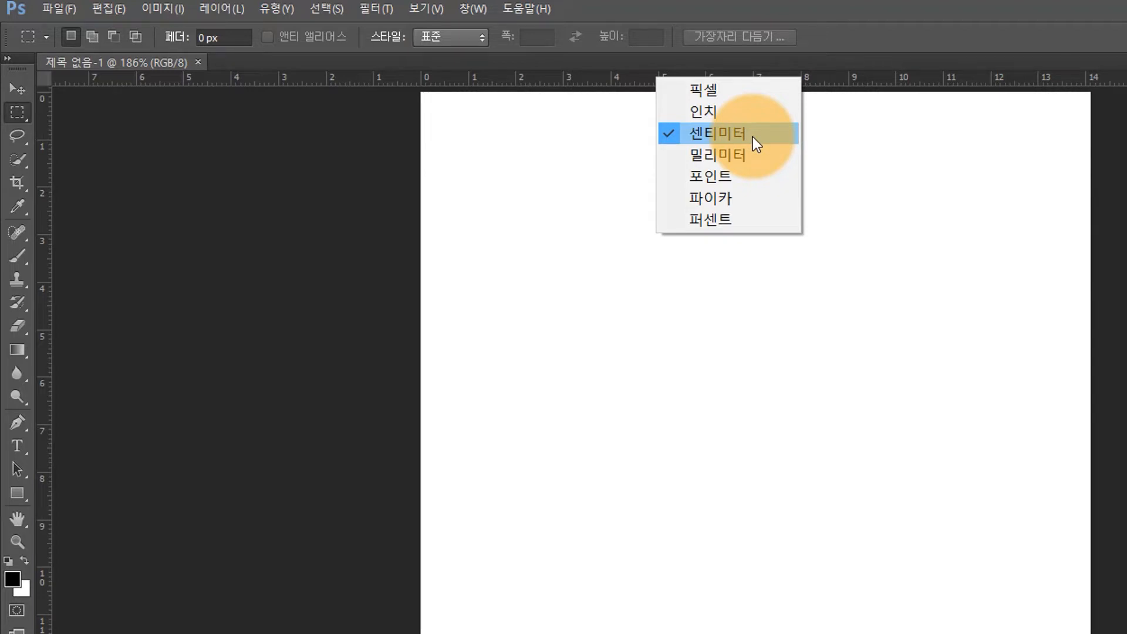
left_click(527, 82)
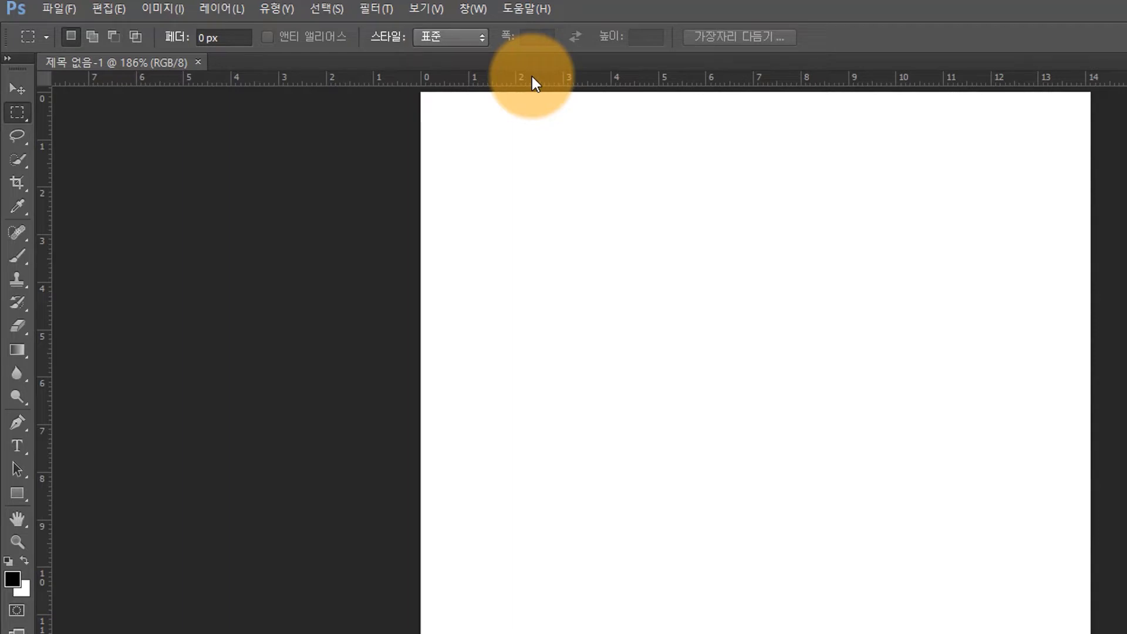
right_click(532, 77)
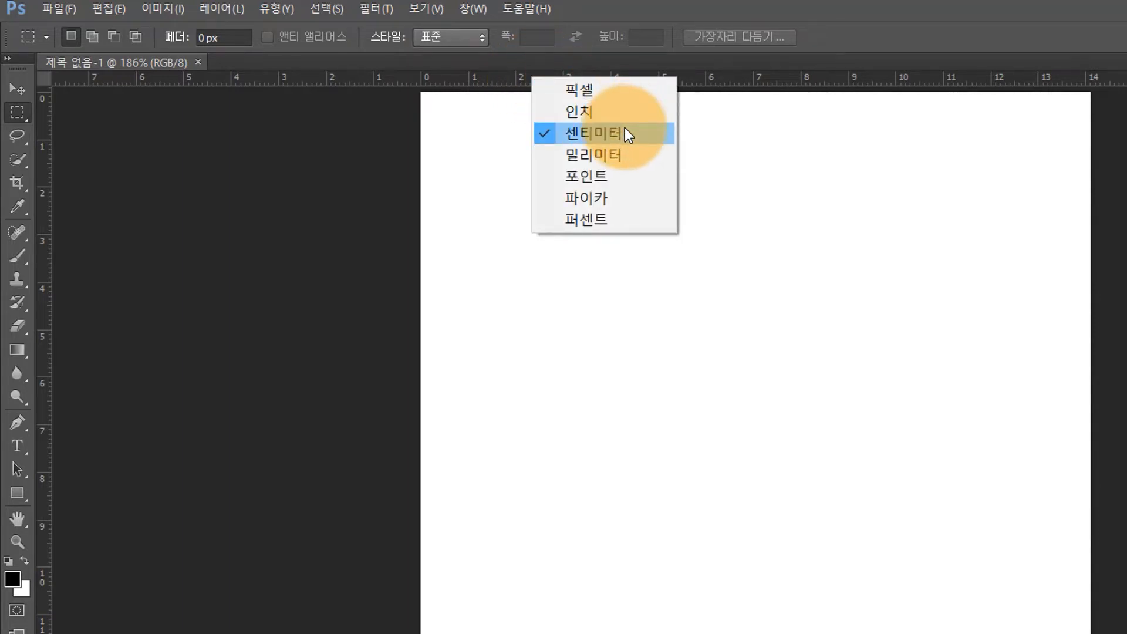
left_click(597, 91)
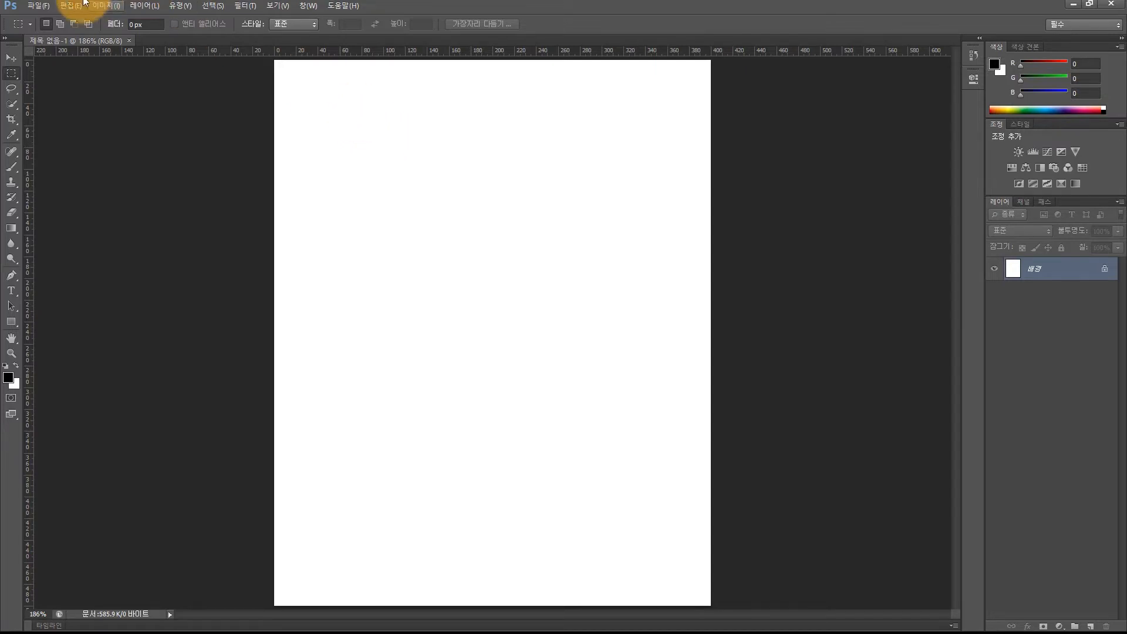
left_click(70, 7)
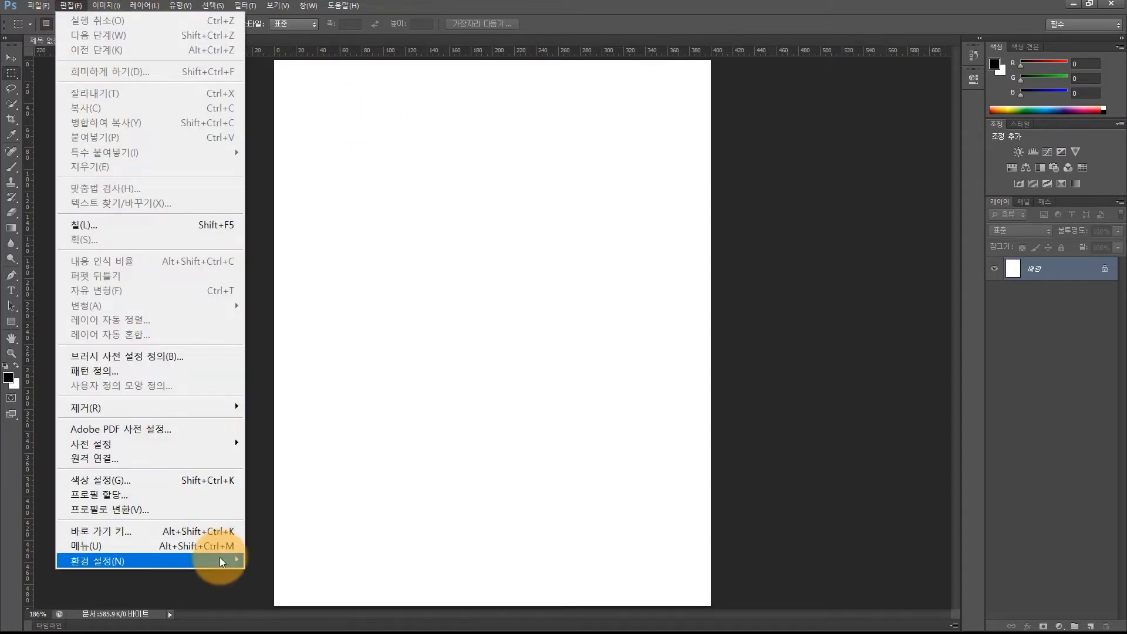
mouse_move(222, 561)
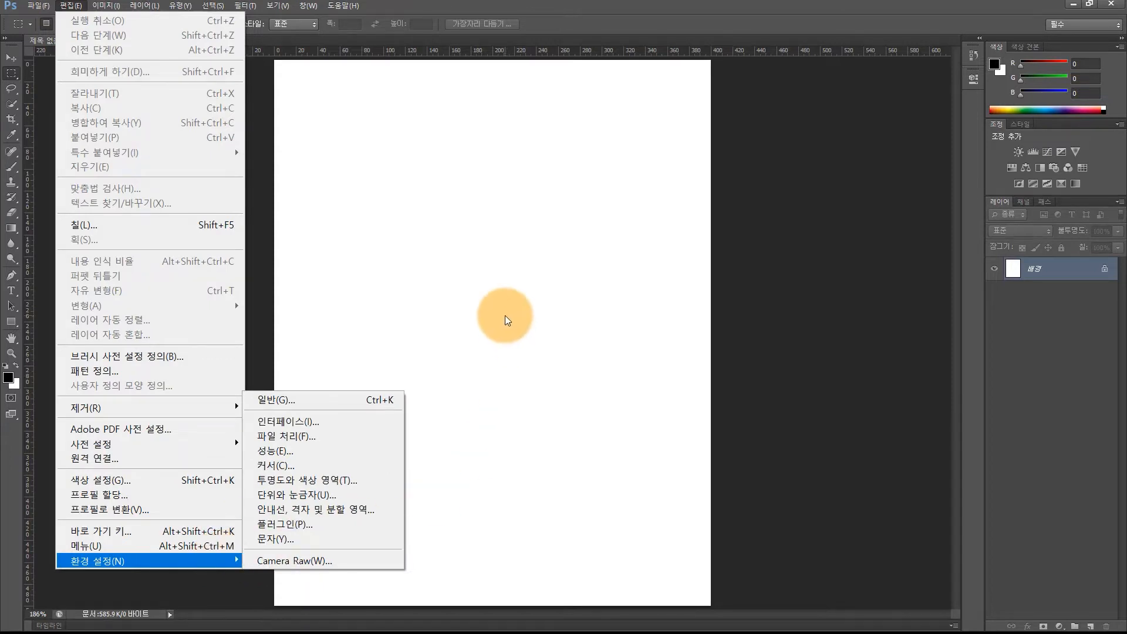
left_click(360, 175)
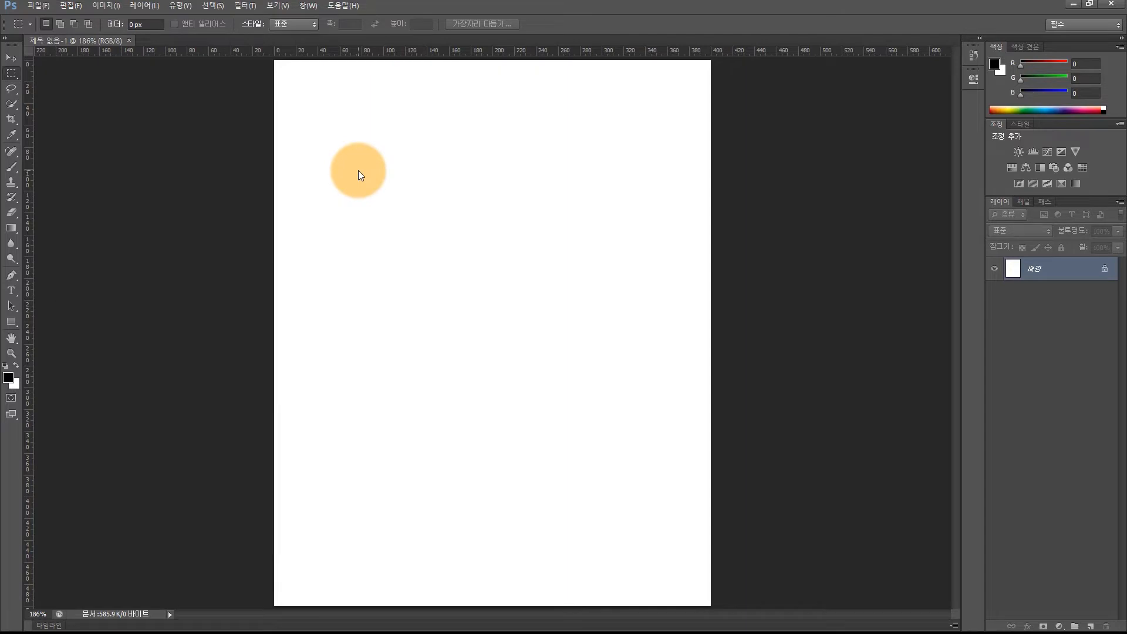
- In the preferences for guides, grid and slices, set the grid spacing to 100 pixels with 1 subdivision
double_click(313, 52)
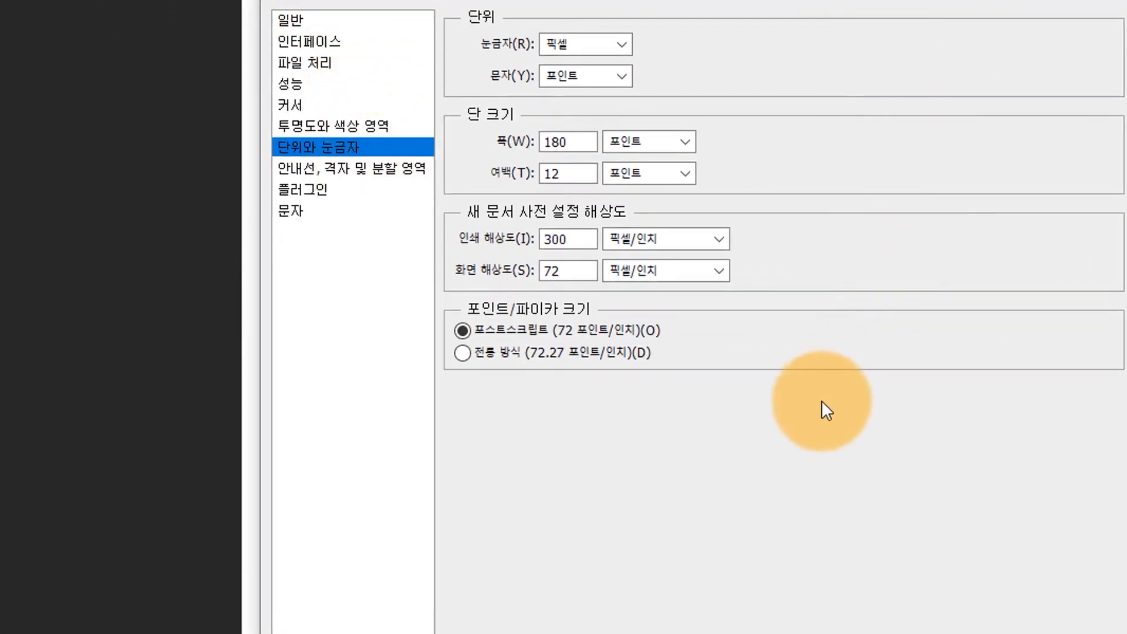
left_click(336, 172)
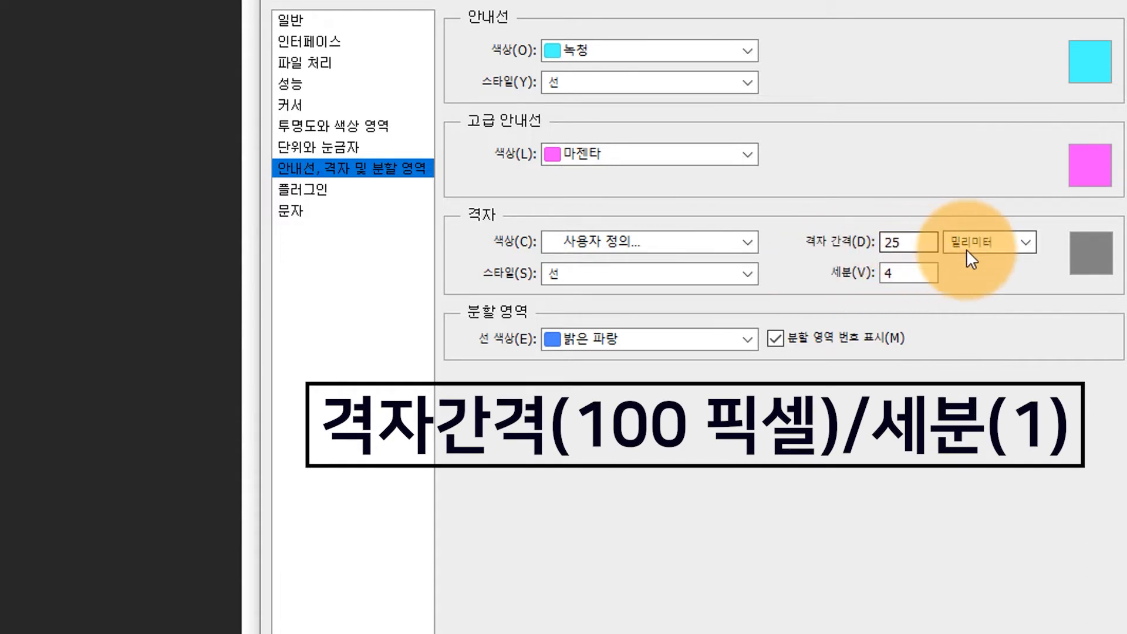
left_click(983, 242)
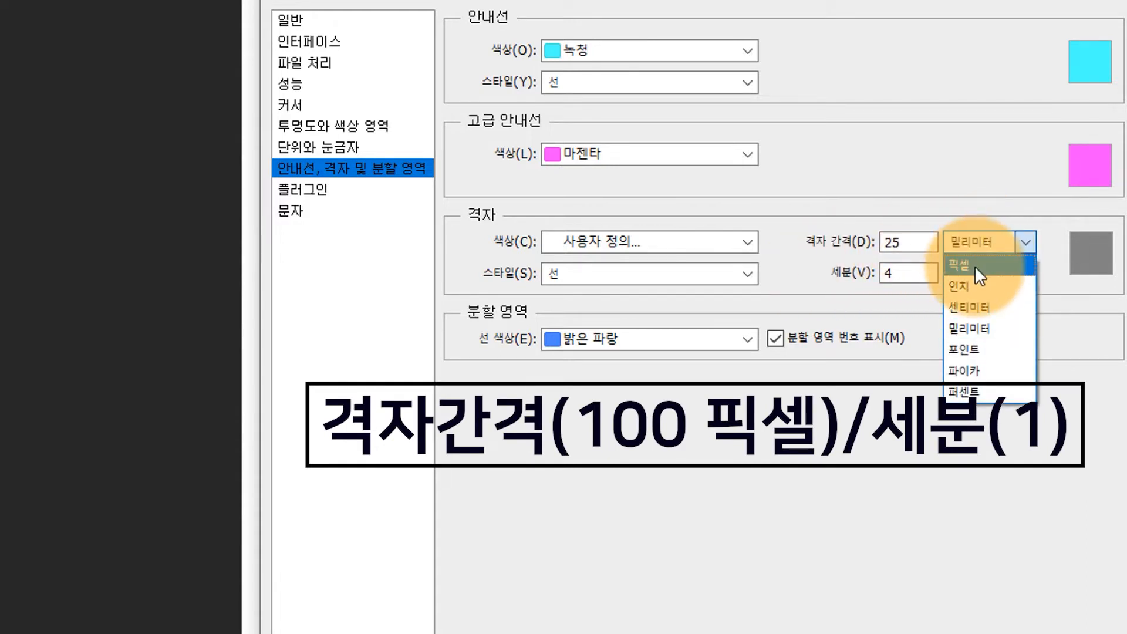
left_click(975, 265)
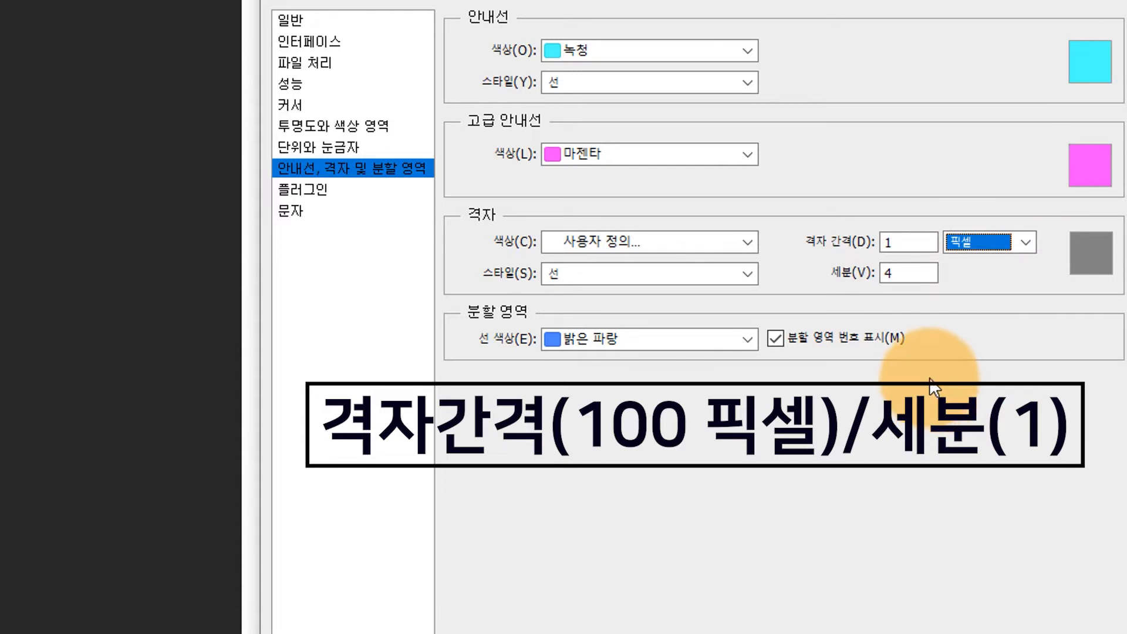
double_click(899, 242)
type("100")
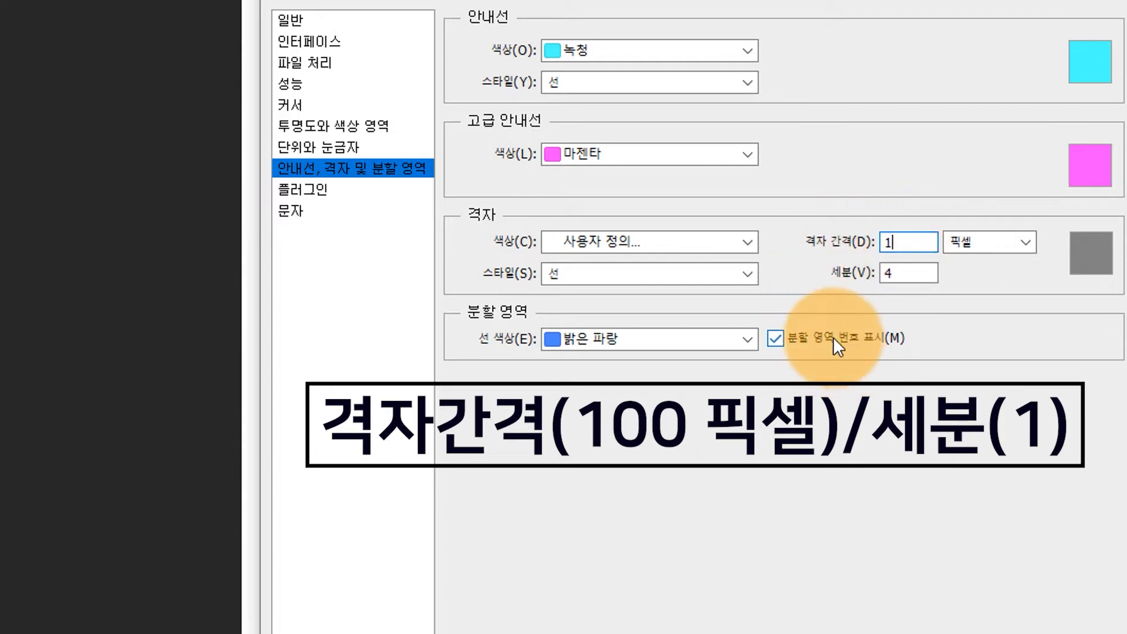
double_click(916, 273)
type("1")
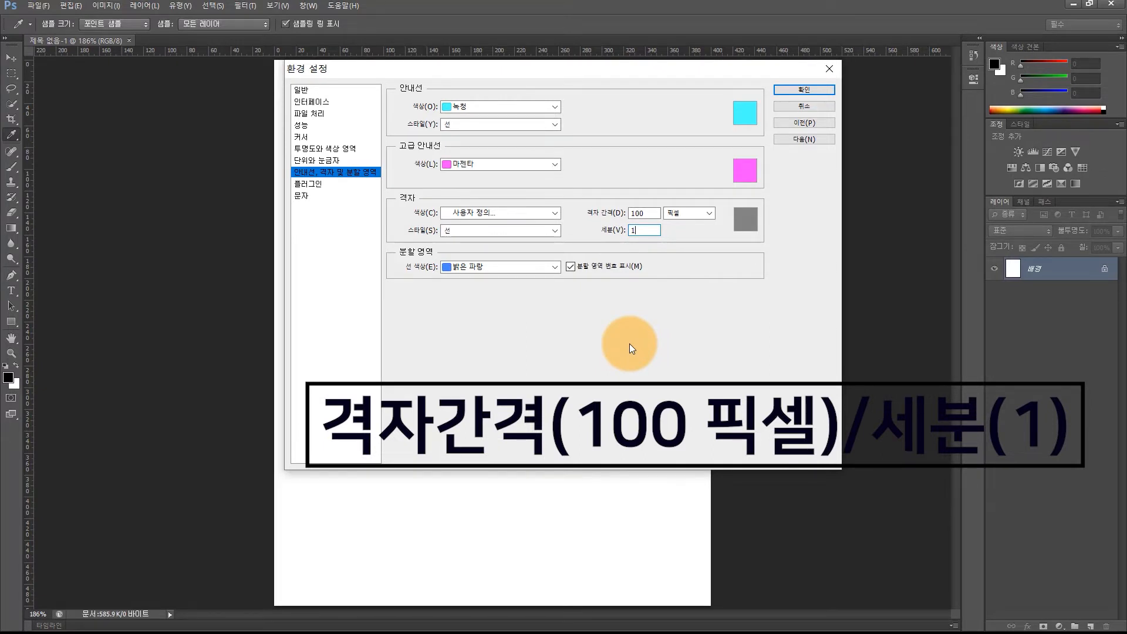
- Change the grid colour to red and apply the preferences
left_click(744, 225)
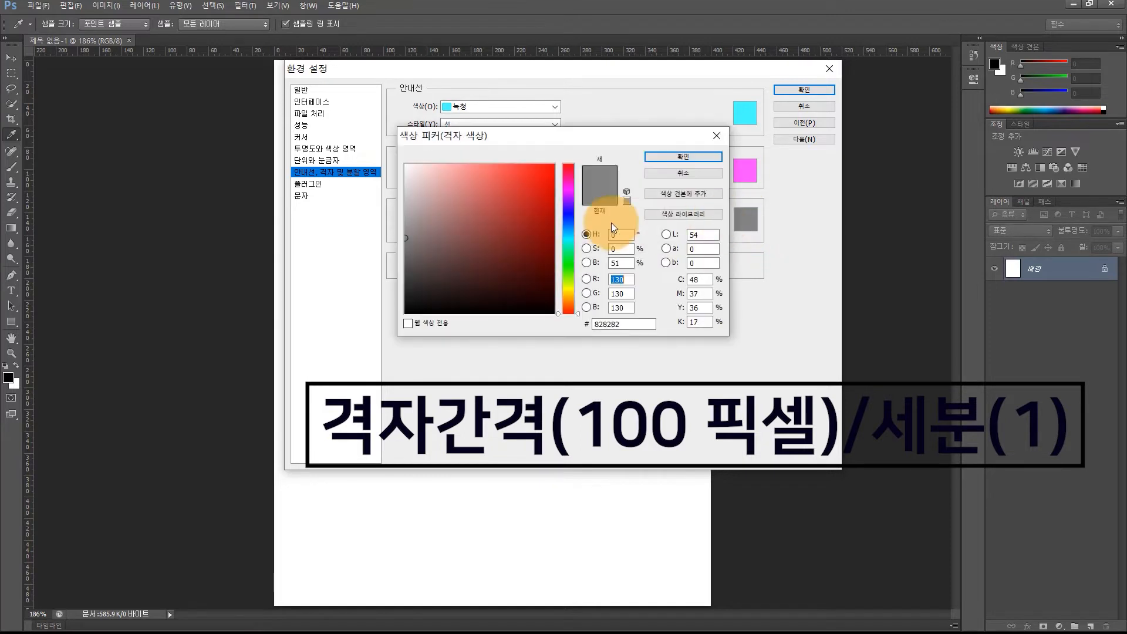
left_click(530, 175)
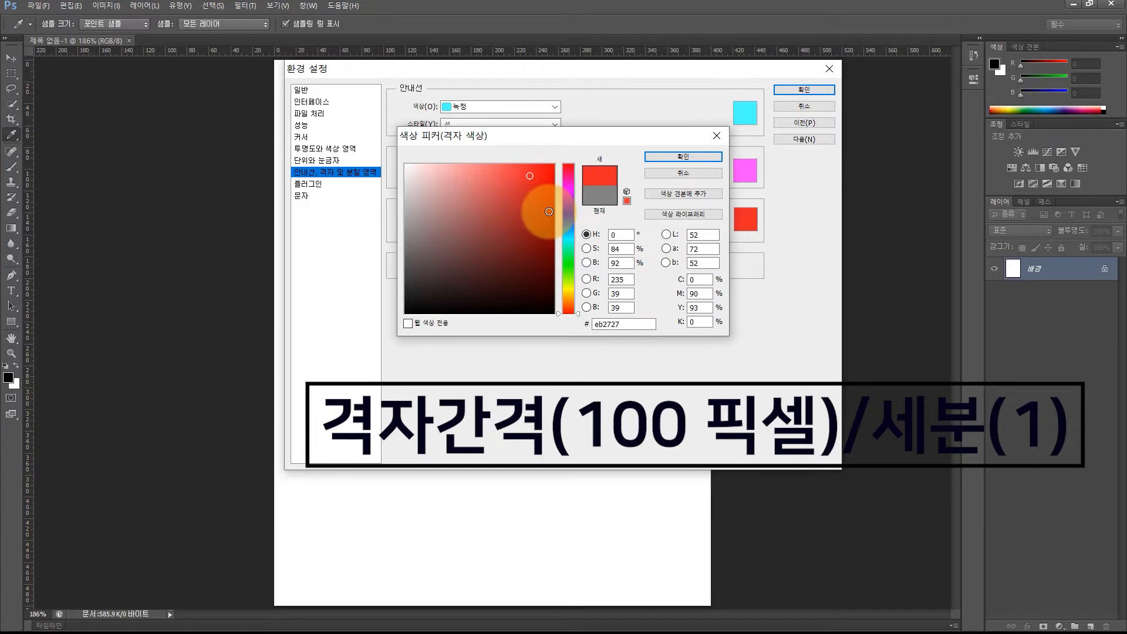
left_click(535, 194)
left_click(678, 158)
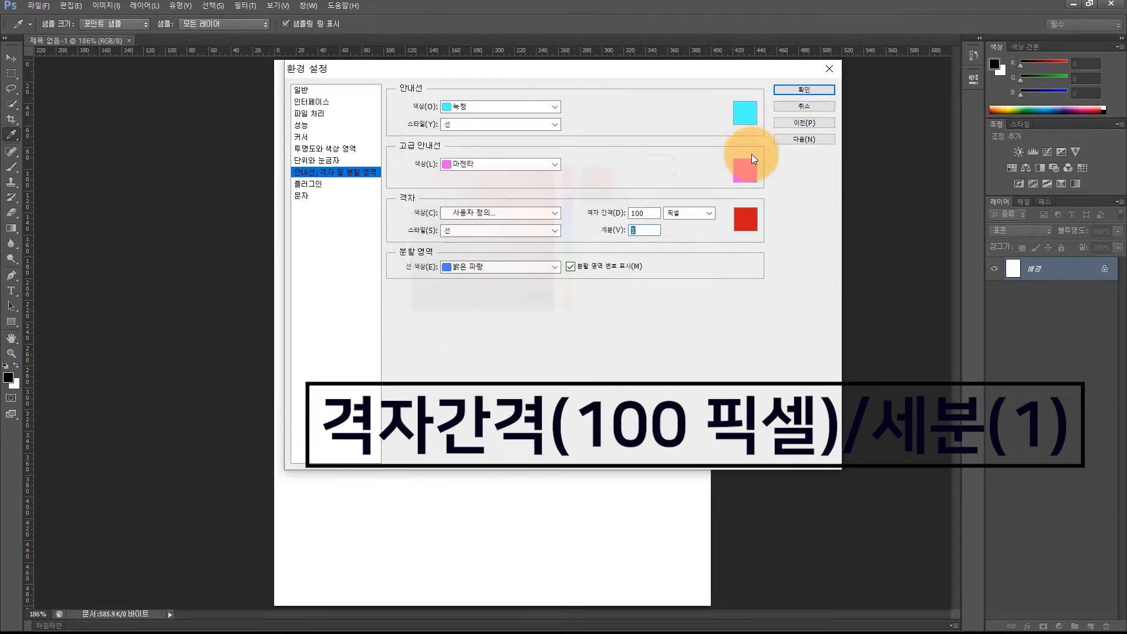
left_click(798, 89)
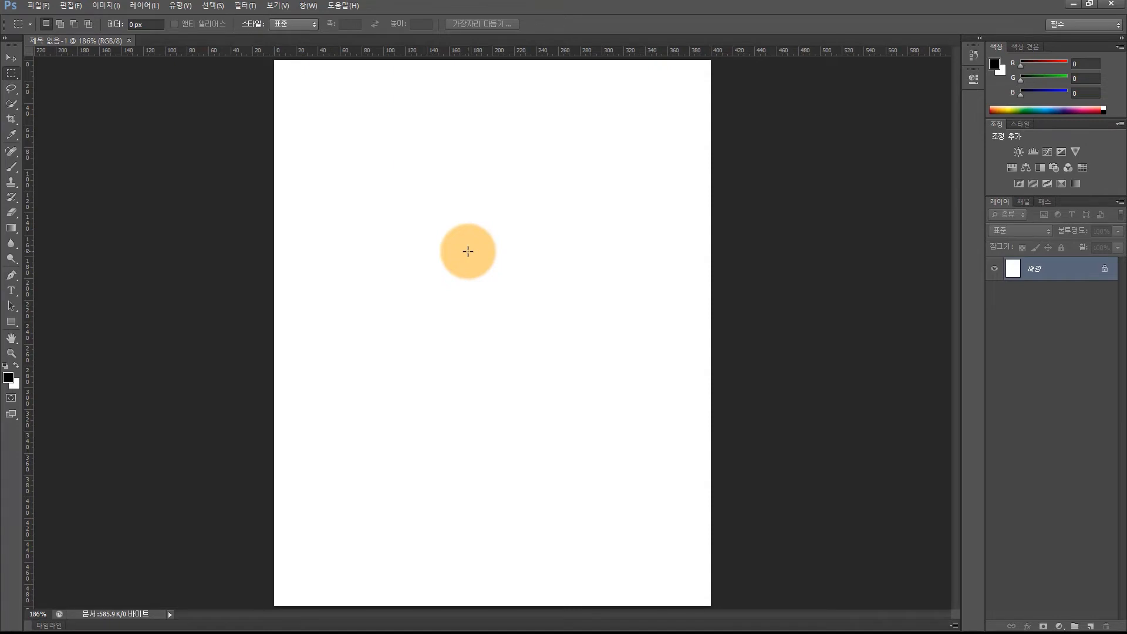
- Show the grid over the canvas, toggling it off and on several times and leaving it displayed
key("ctrl+apostrophe")
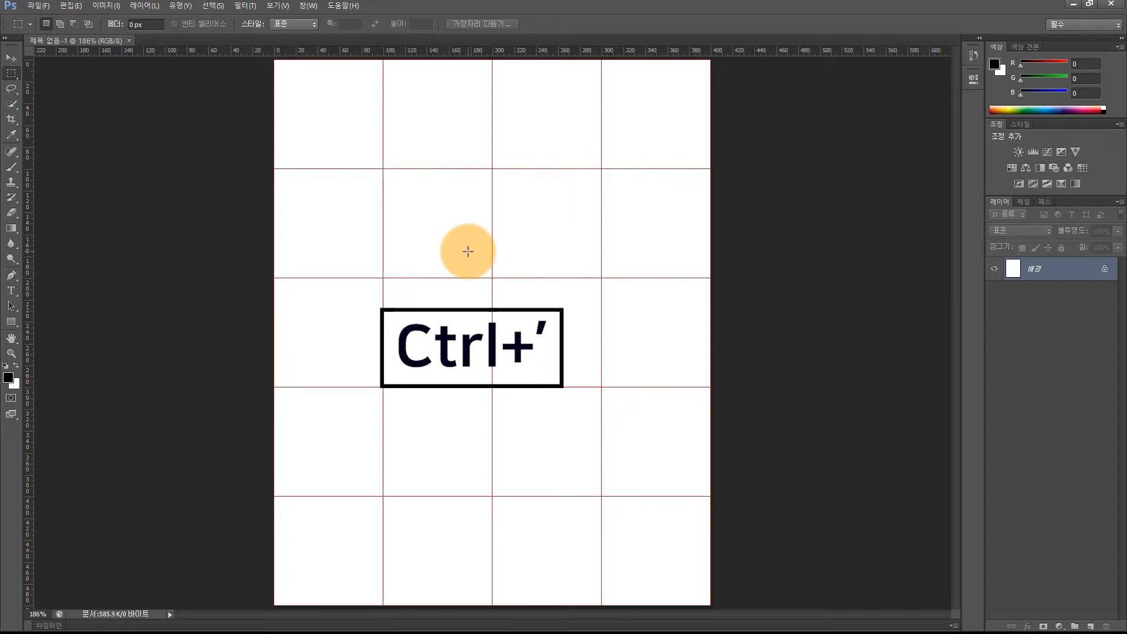
key("ctrl+apostrophe")
key("ctrl+apostrophe")
key("ctrl+apostrophe")
key("ctrl+apostrophe")
key("ctrl+apostrophe")
key("ctrl+apostrophe")
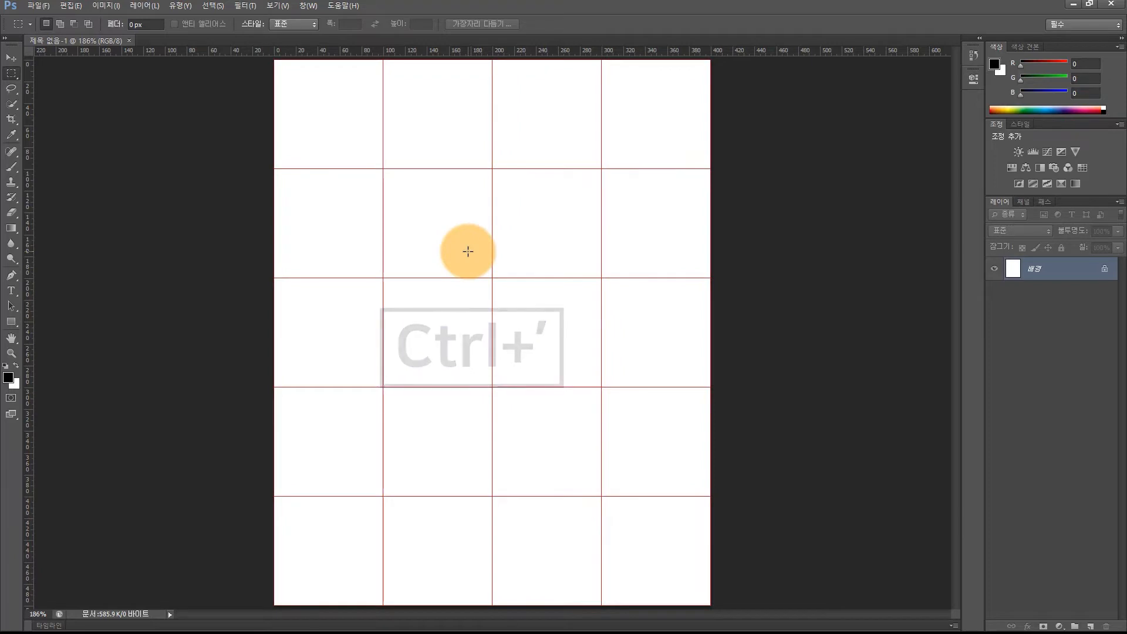
key("ctrl+apostrophe")
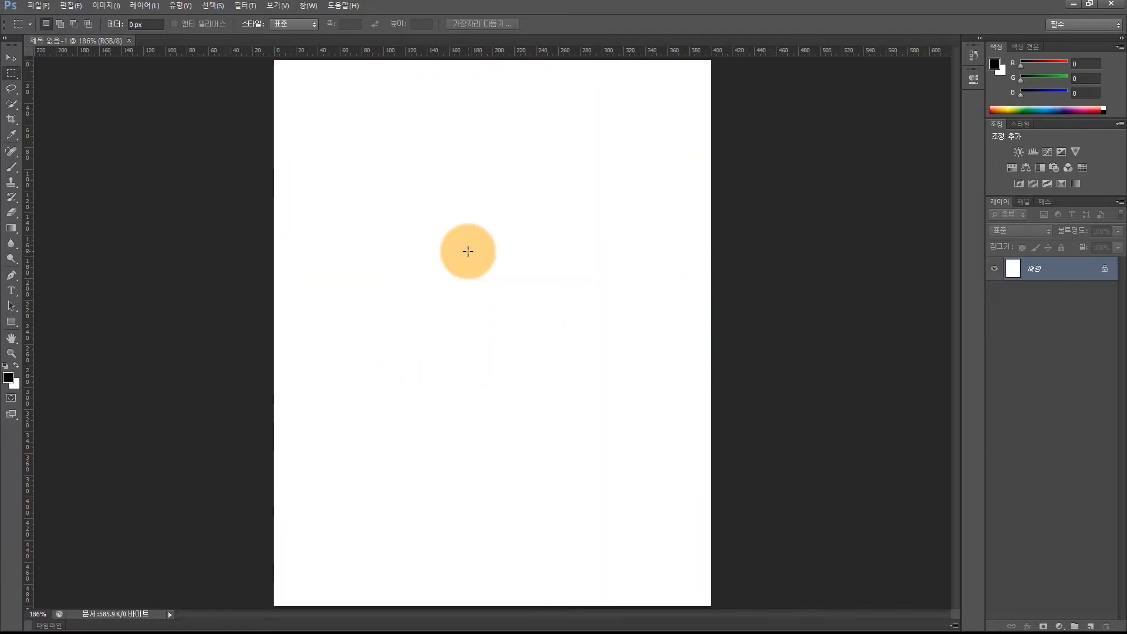
key("ctrl+apostrophe")
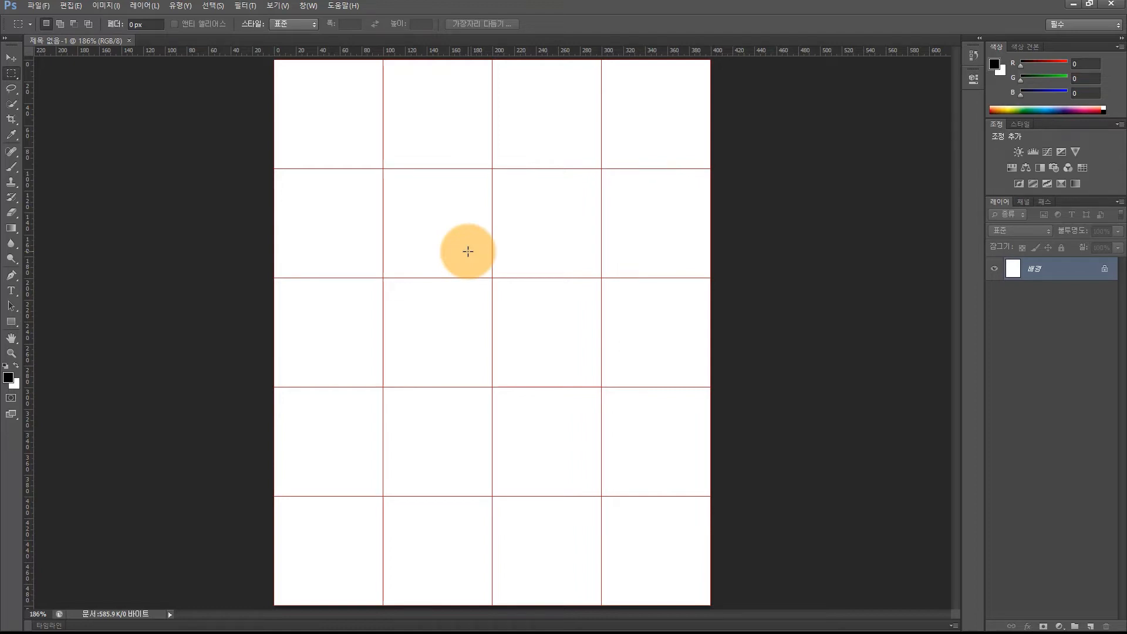
key("ctrl+apostrophe")
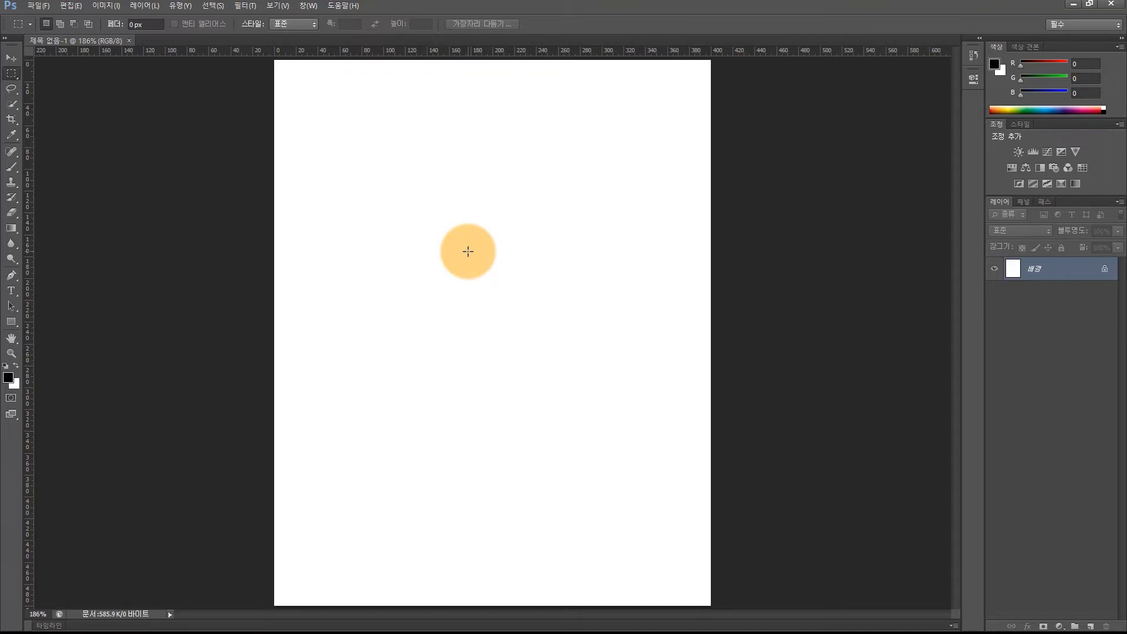
key("ctrl+apostrophe")
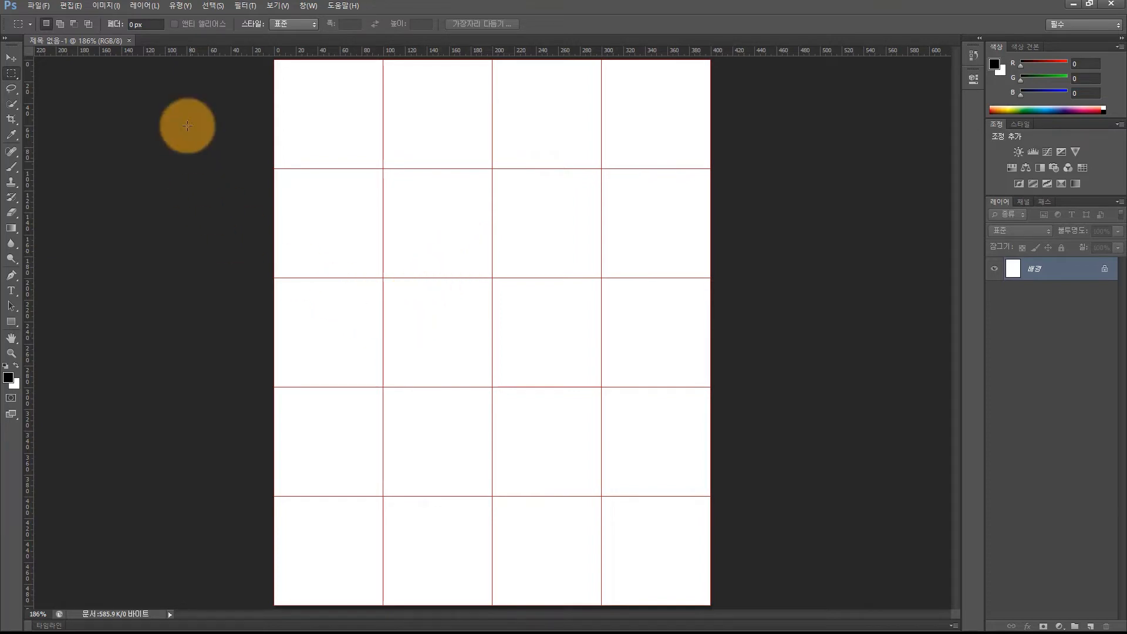
- Show the History (작업 내역) panel
left_click(307, 6)
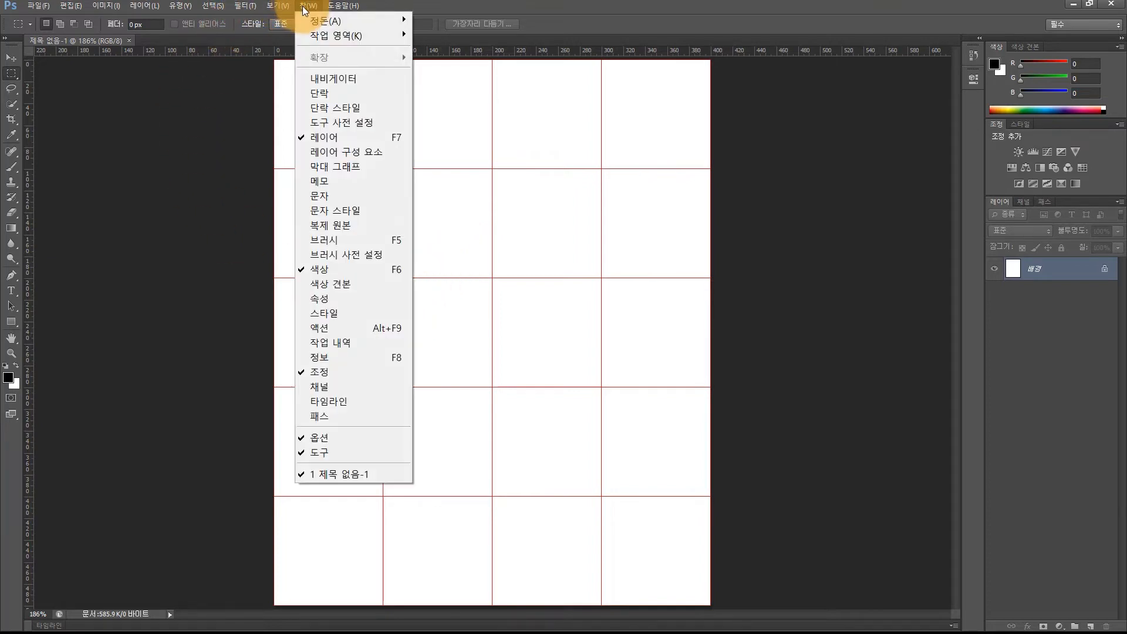
left_click(344, 344)
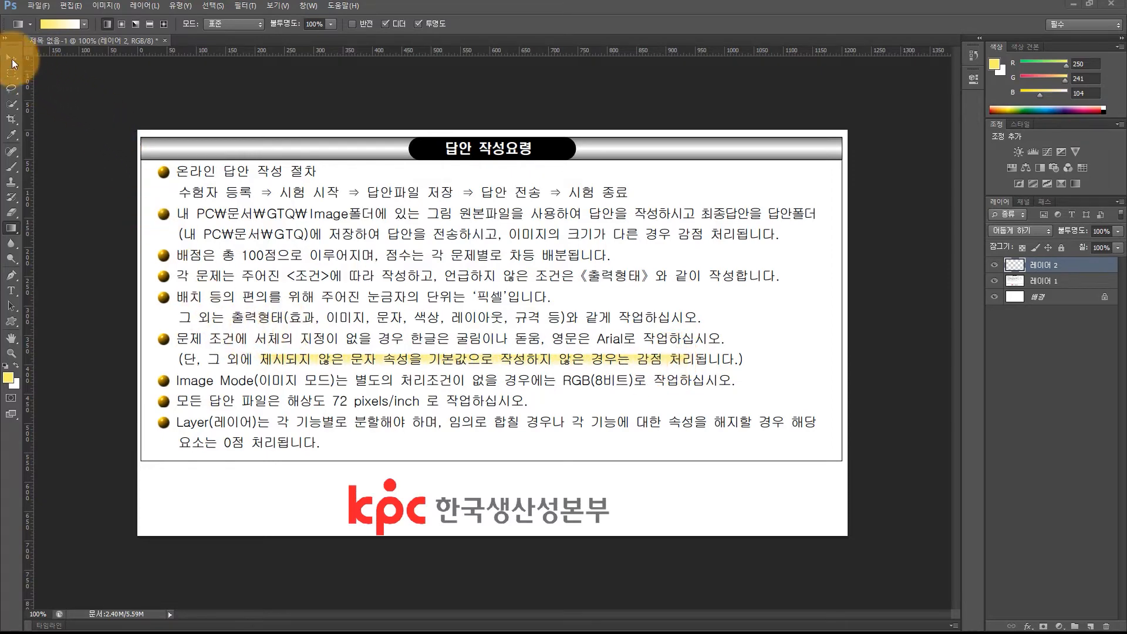
- With the Type tool active, show the Character panel and set the horizontal scale to 100%
left_click(14, 290)
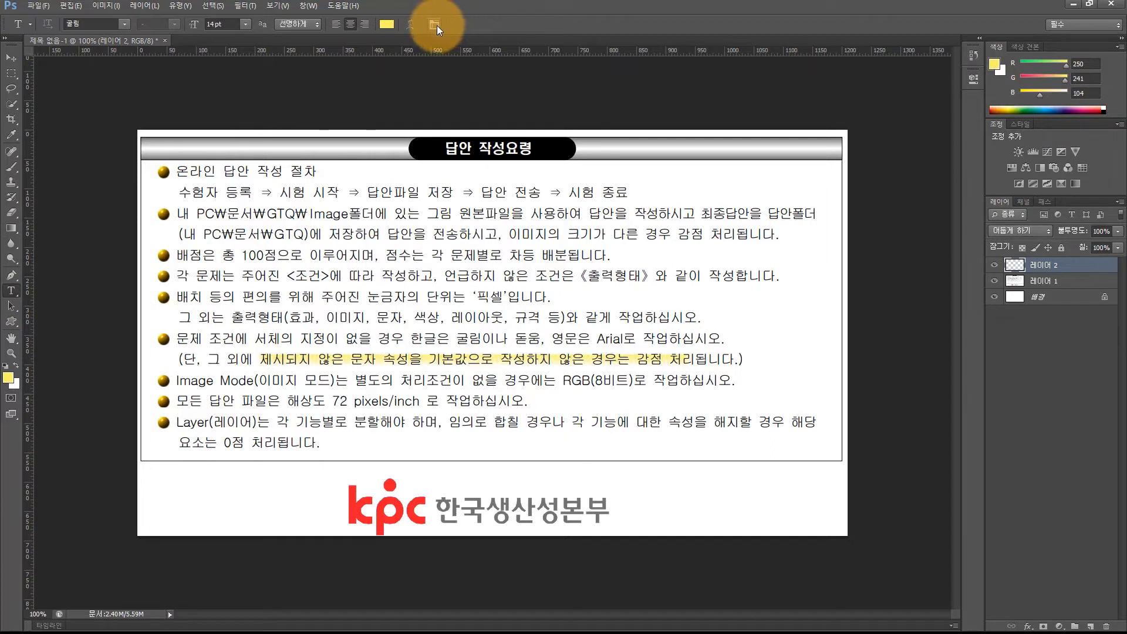
left_click(435, 24)
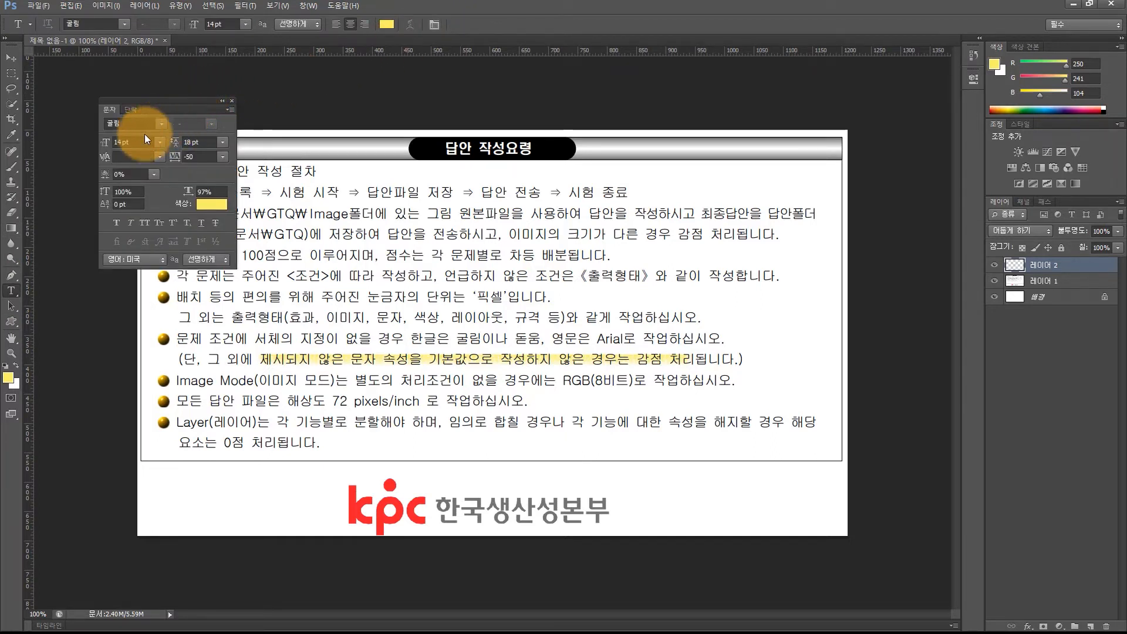
left_click(98, 142)
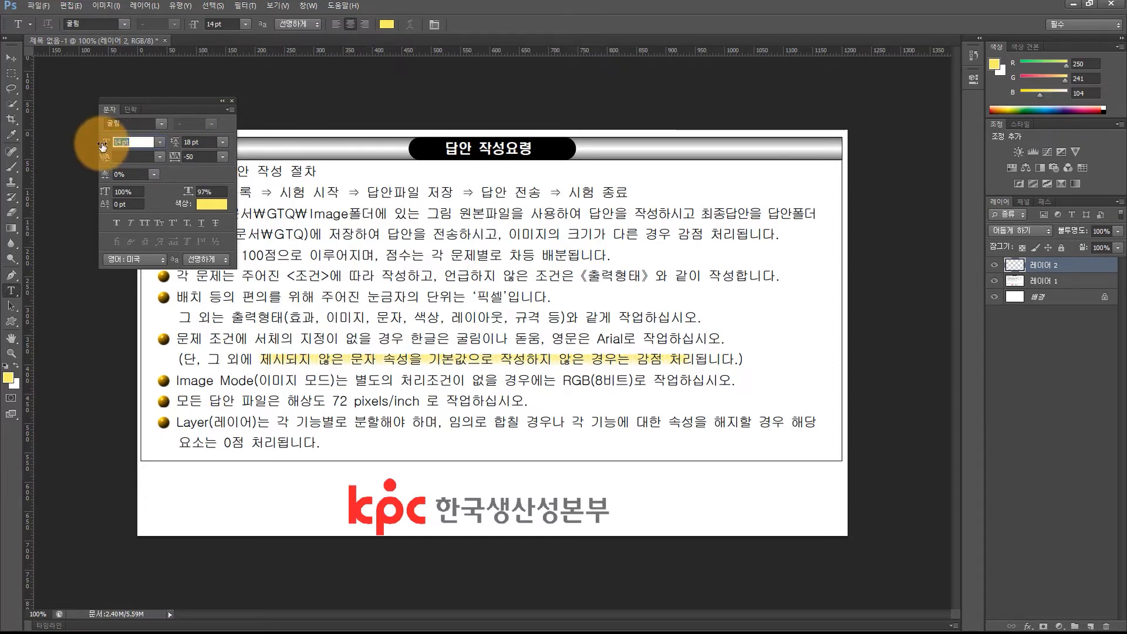
left_click(217, 193)
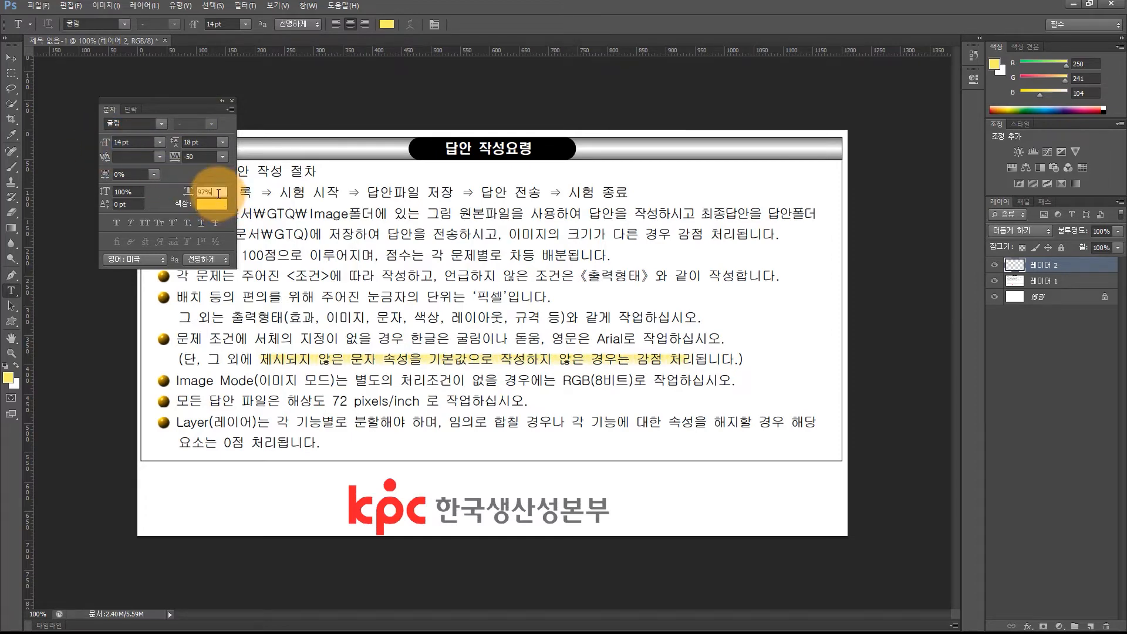
type("100")
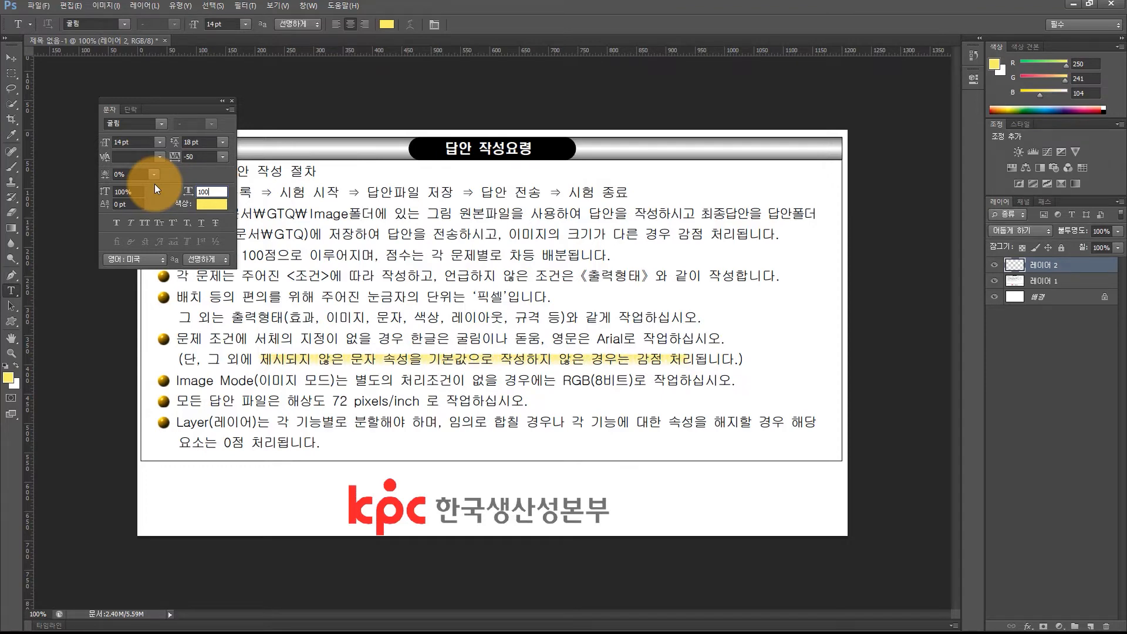
- Switch from the Lasso tool to the Gradient tool and set its style to linear gradient
left_click(11, 89)
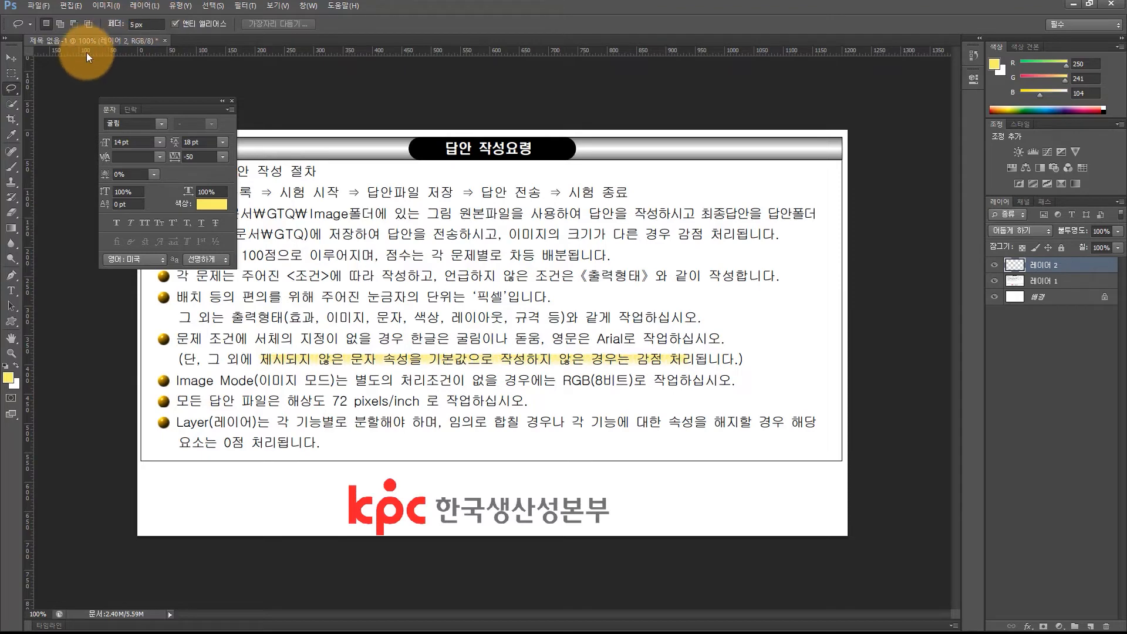
left_click(12, 226)
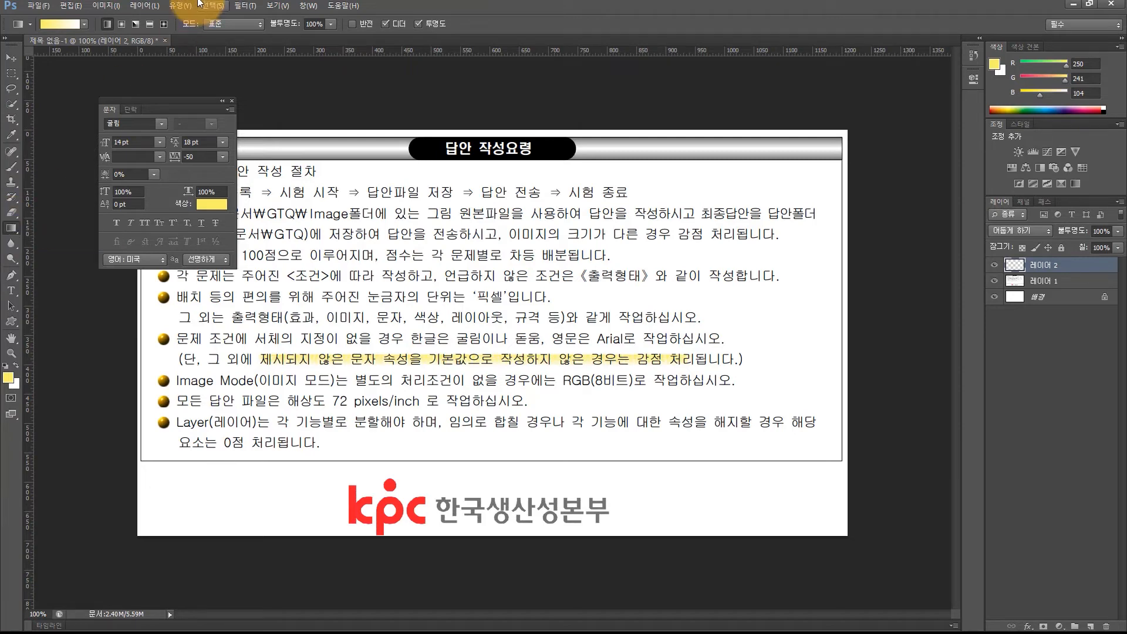
left_click(120, 26)
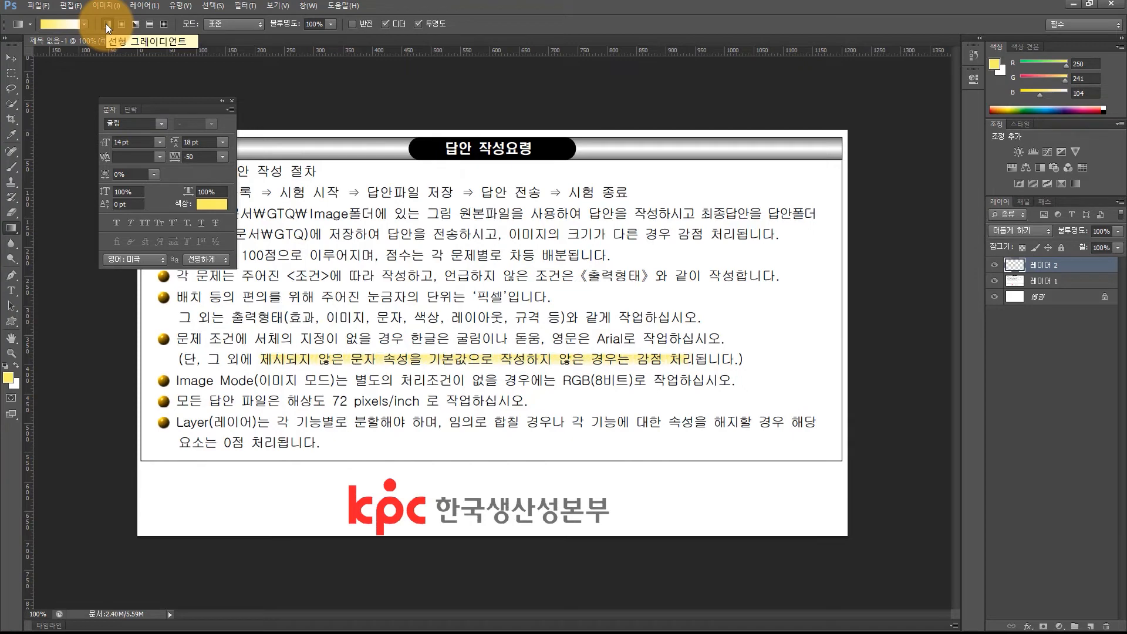
left_click(105, 23)
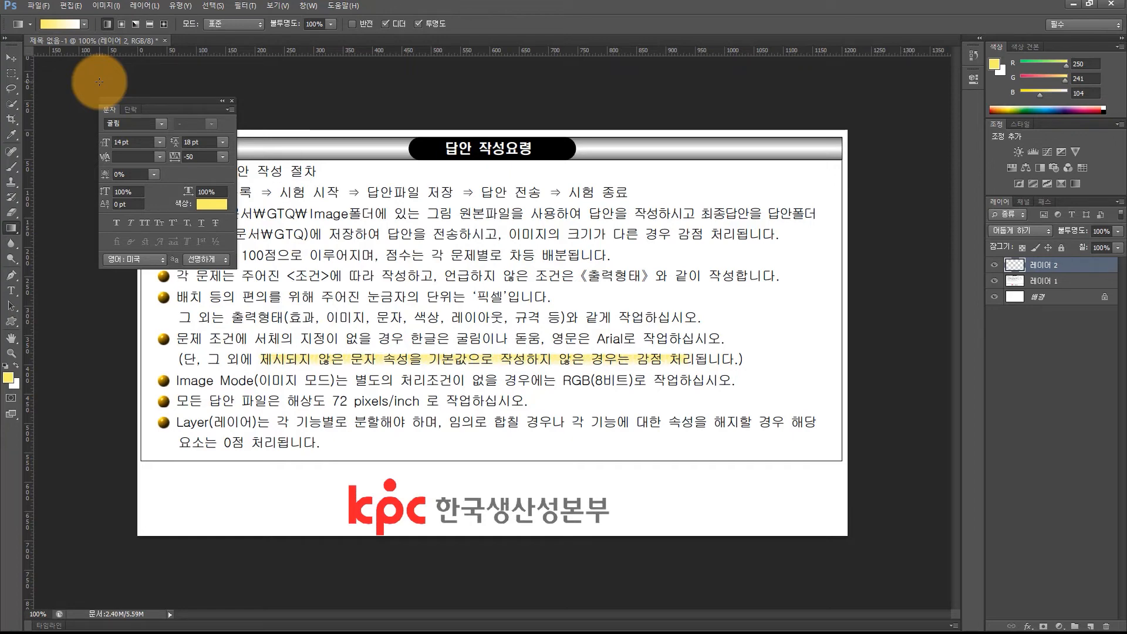
- For the Custom Shape tool, append the complete shape set (모두) to the shape picker and enlarge the picker
left_click(12, 319)
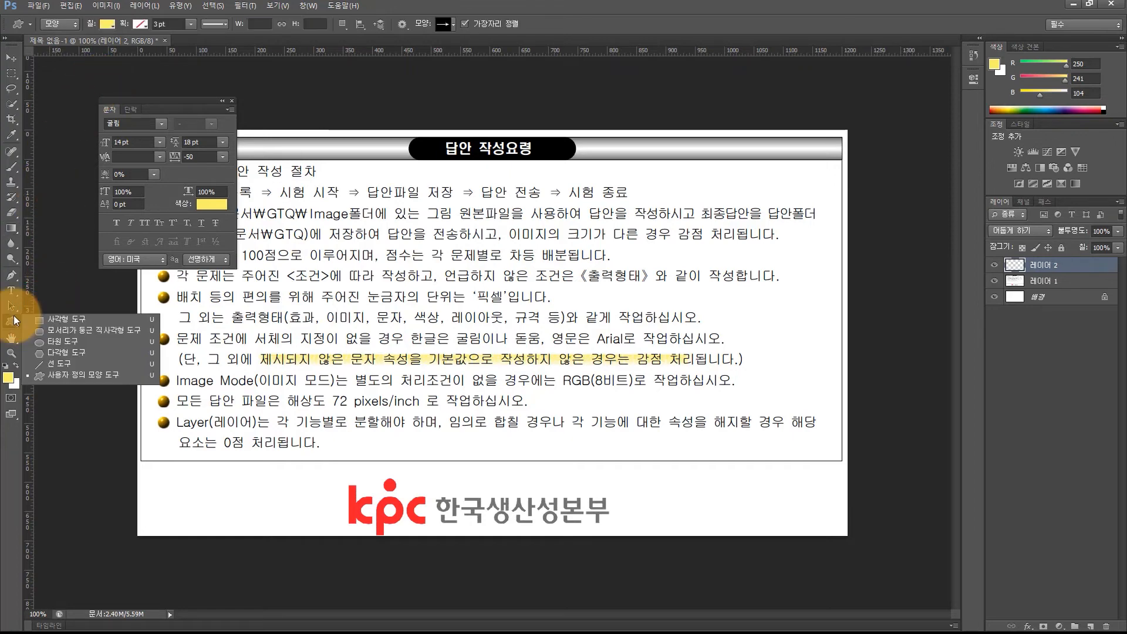
left_click(69, 374)
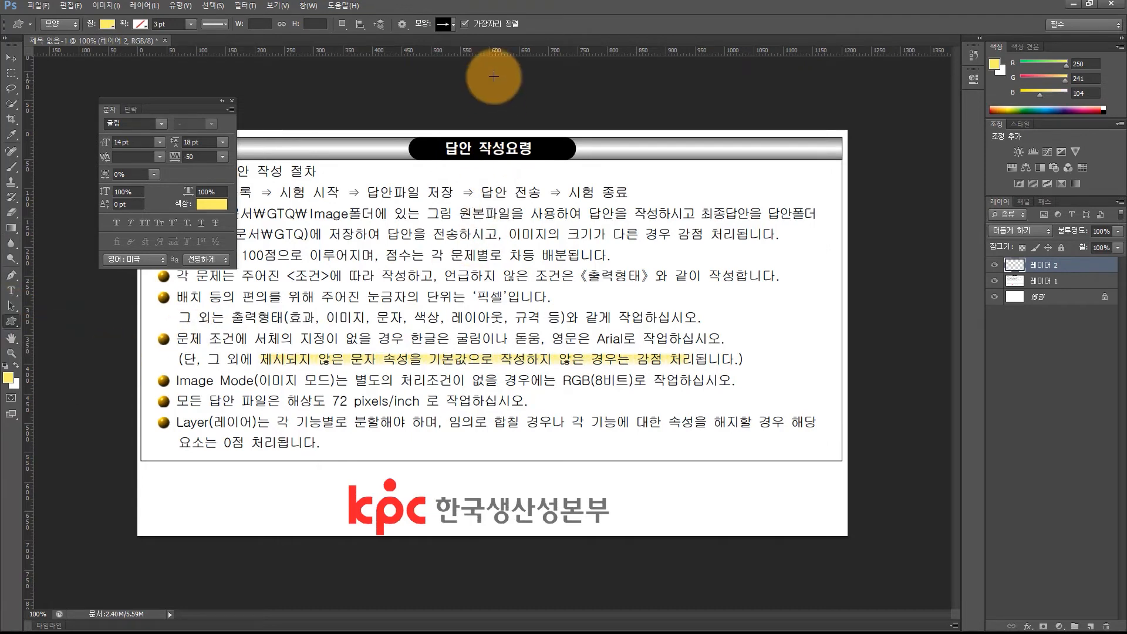
left_click(452, 23)
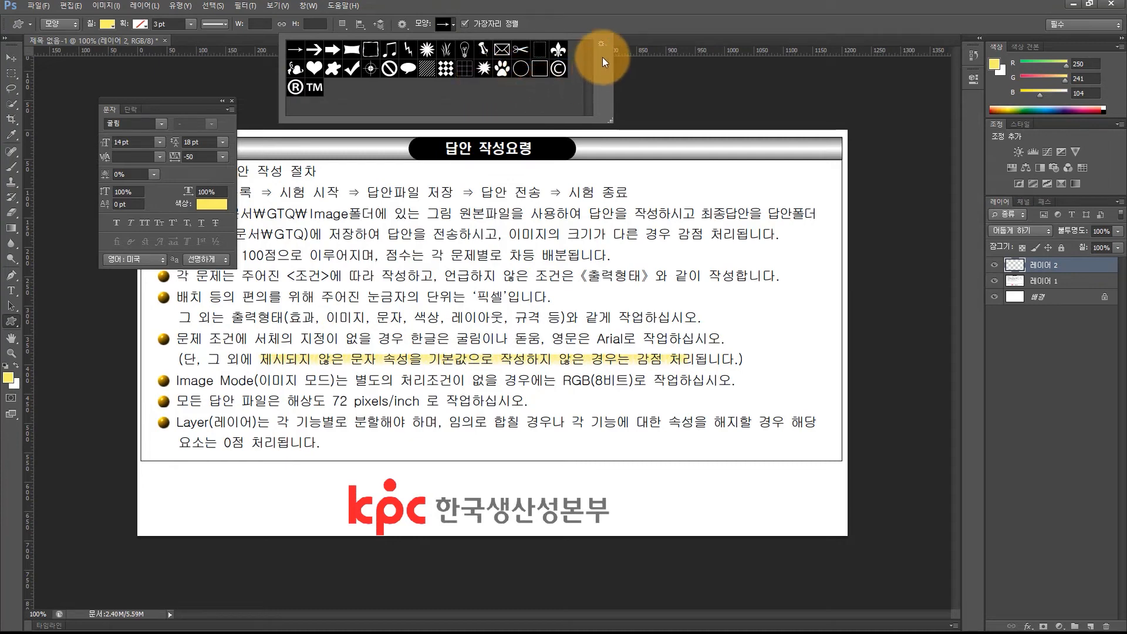
left_click(599, 43)
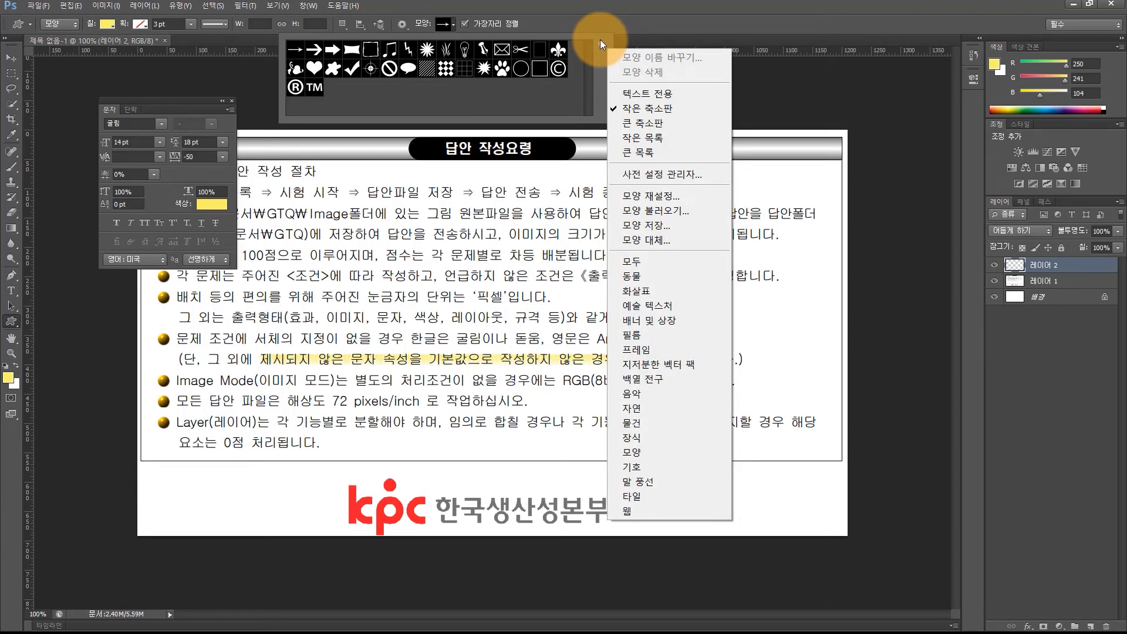
left_click(646, 261)
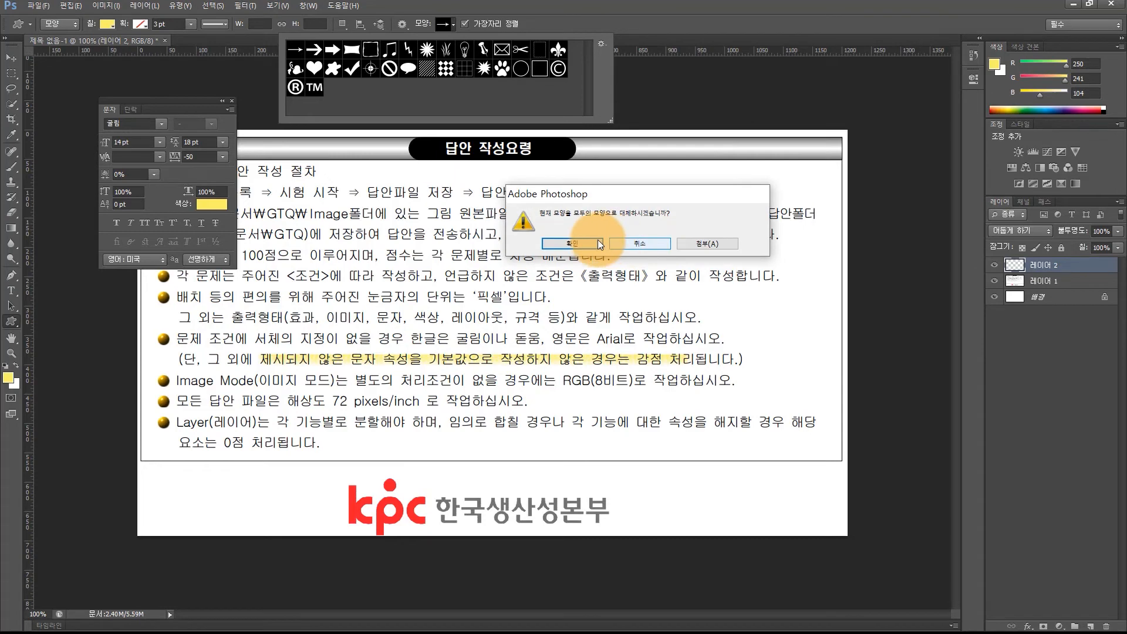
left_click(713, 242)
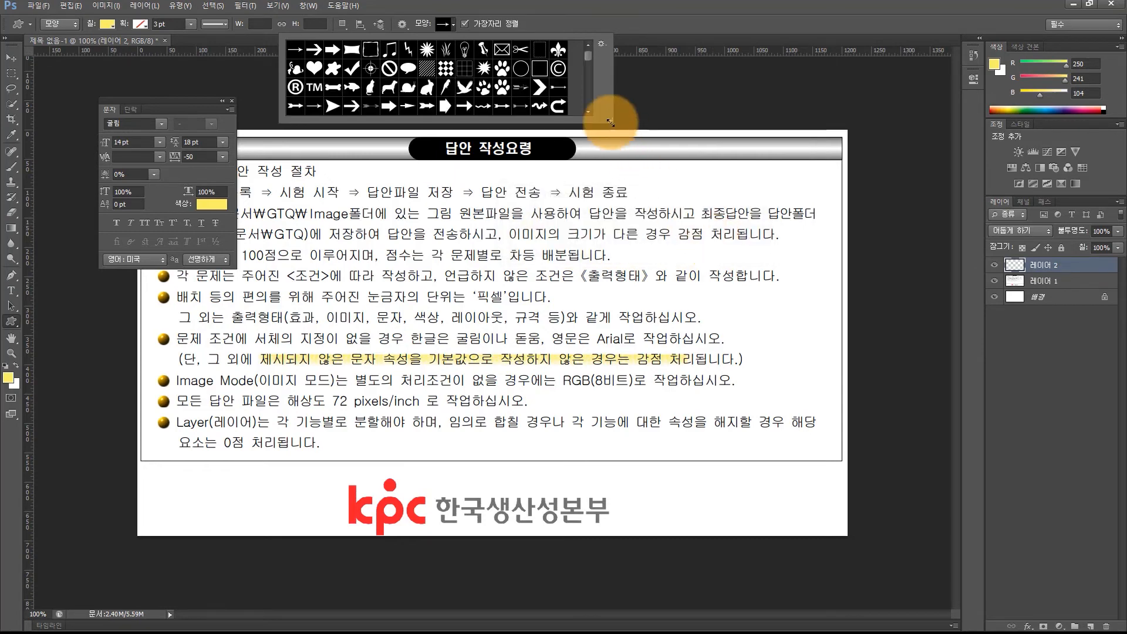
left_click_drag(609, 119, 822, 323)
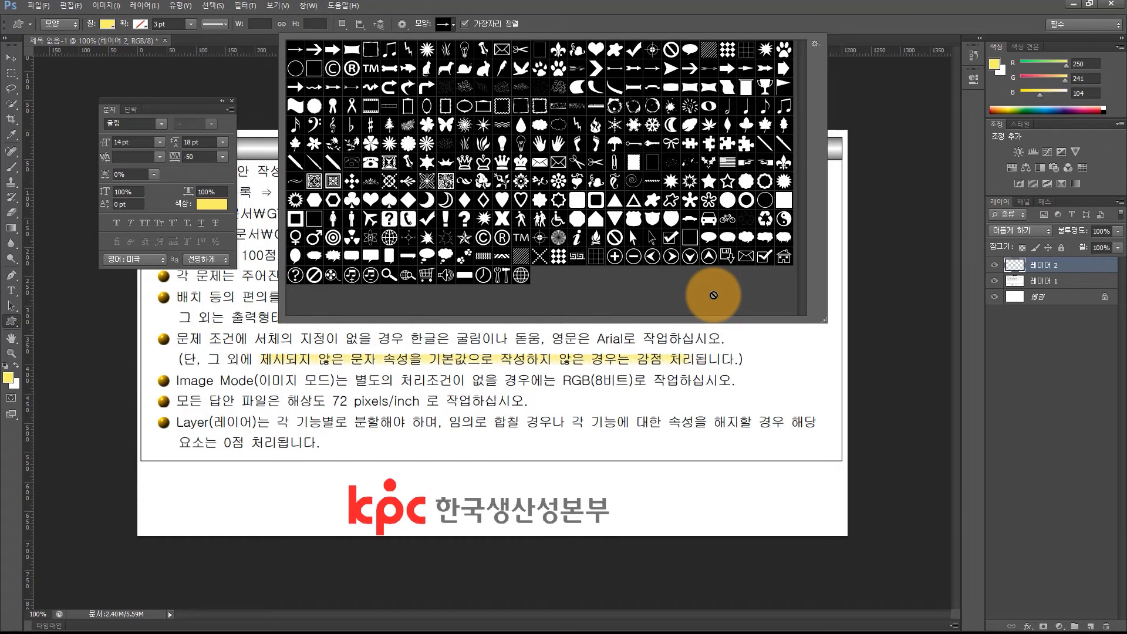
- Reset the Essentials (필수) workspace and, with the Type tool active, reopen the Character panel over the document's upper-left area
key("t")
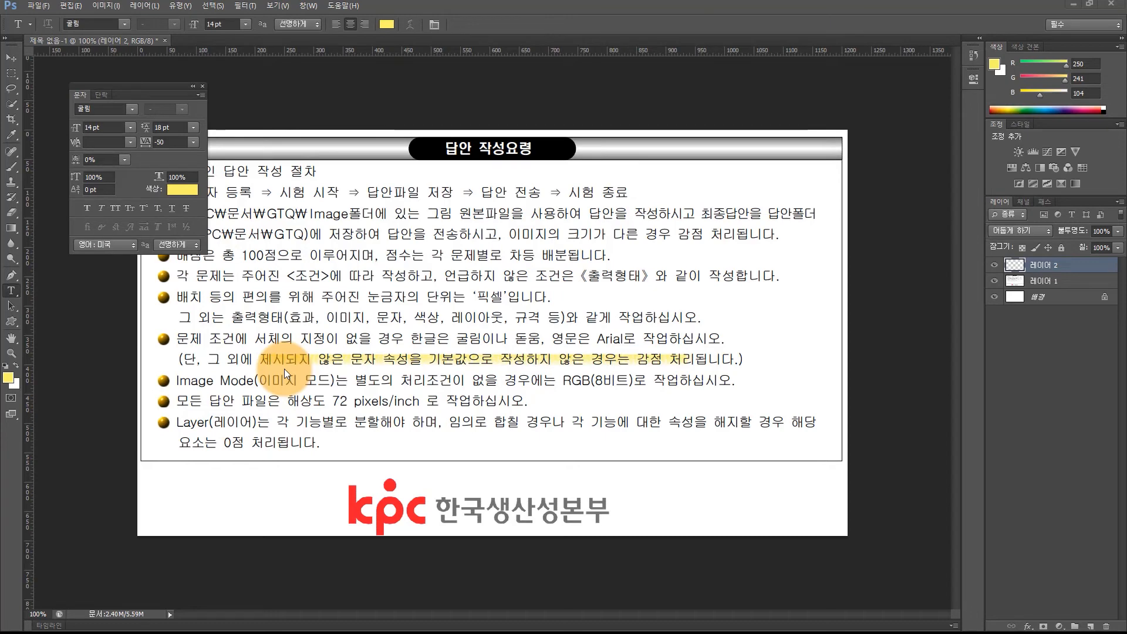
left_click(311, 8)
mouse_move(326, 36)
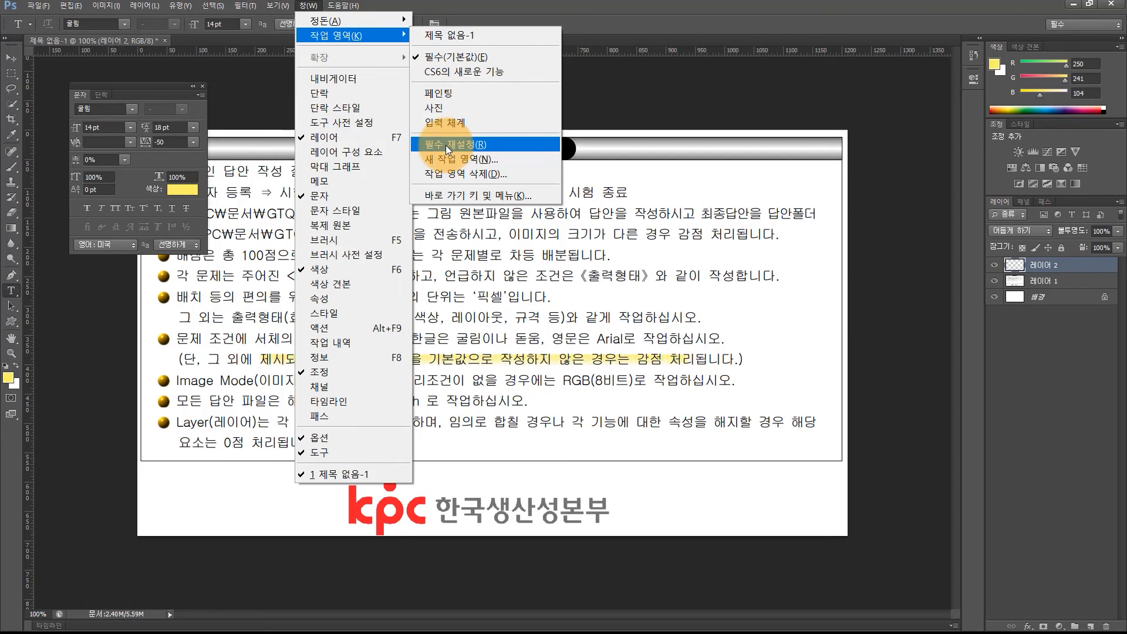
left_click(448, 148)
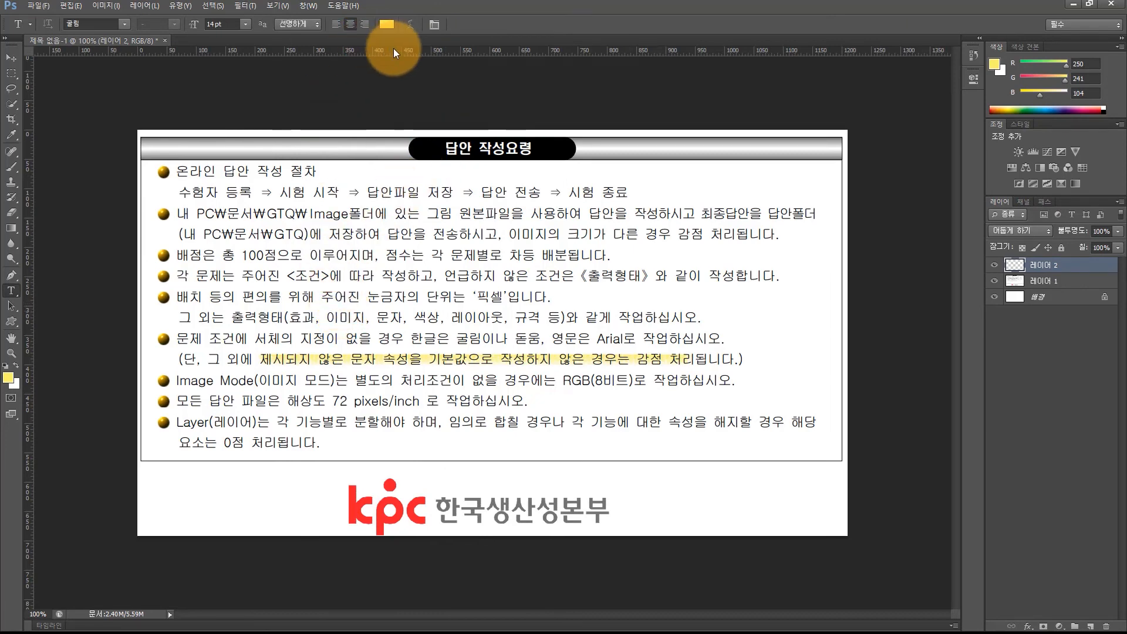
left_click(434, 24)
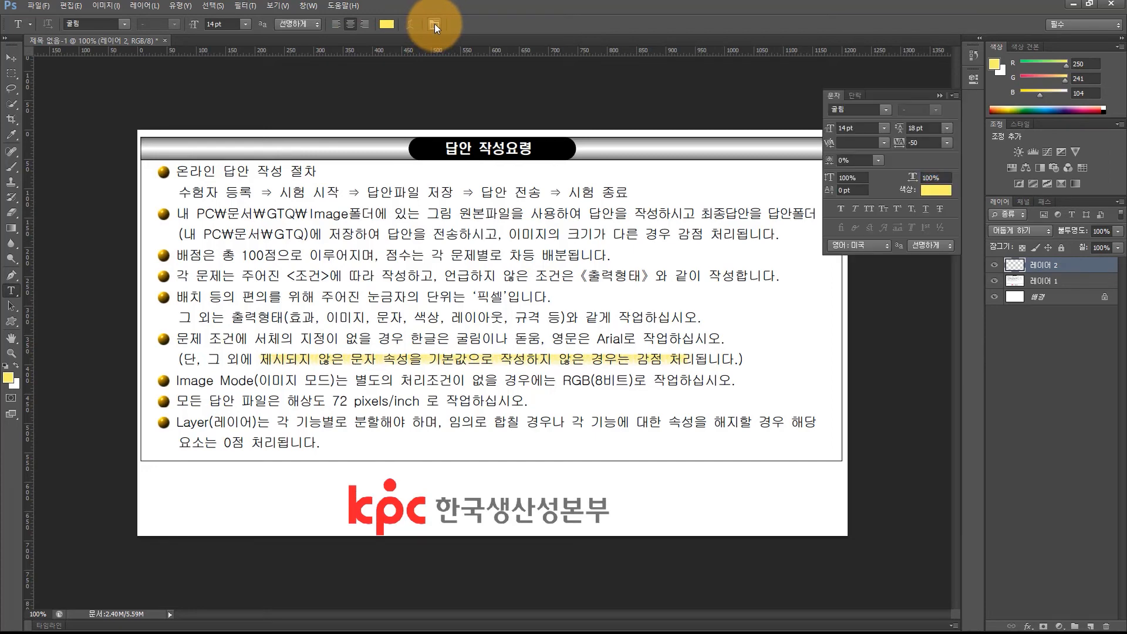
left_click_drag(885, 94, 165, 101)
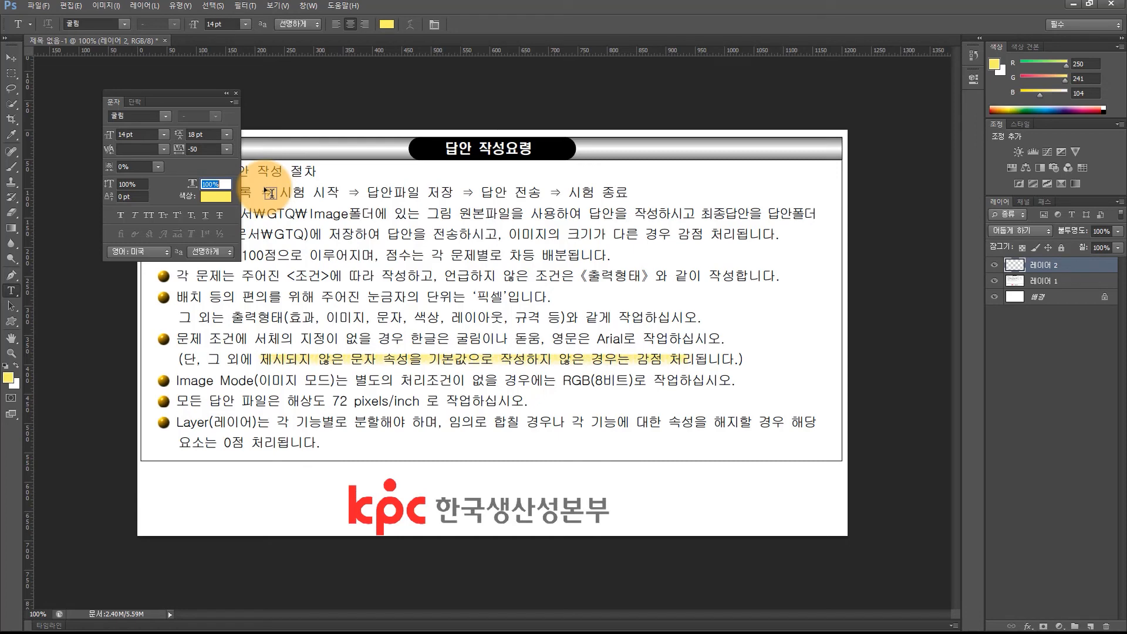
- Quit Photoshop without saving the changes to the open document
left_click(44, 6)
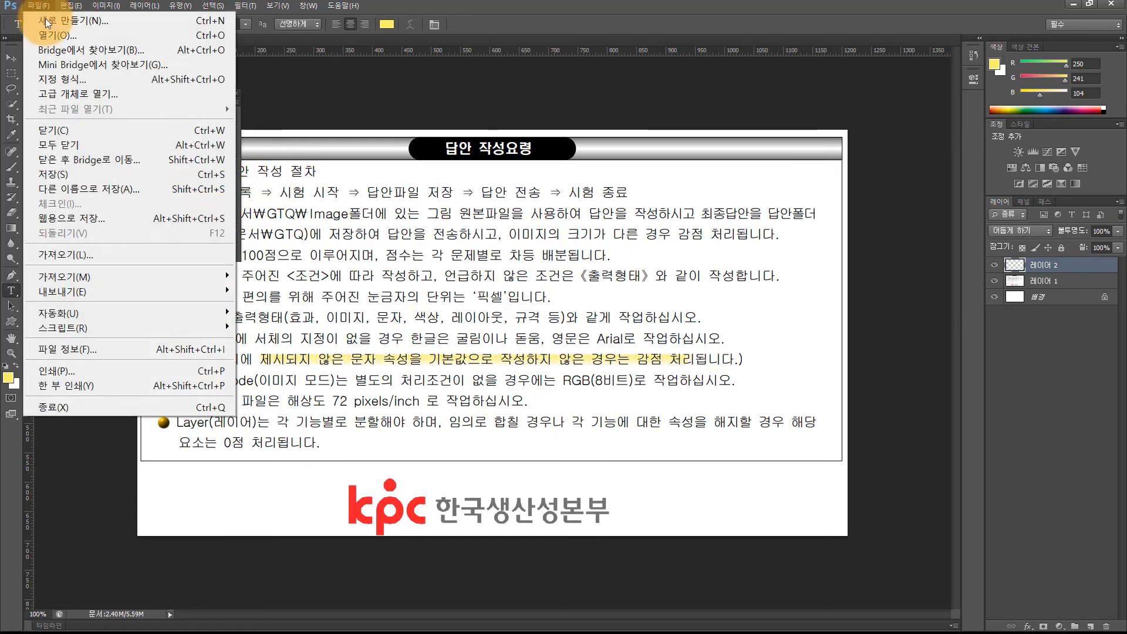
left_click(74, 408)
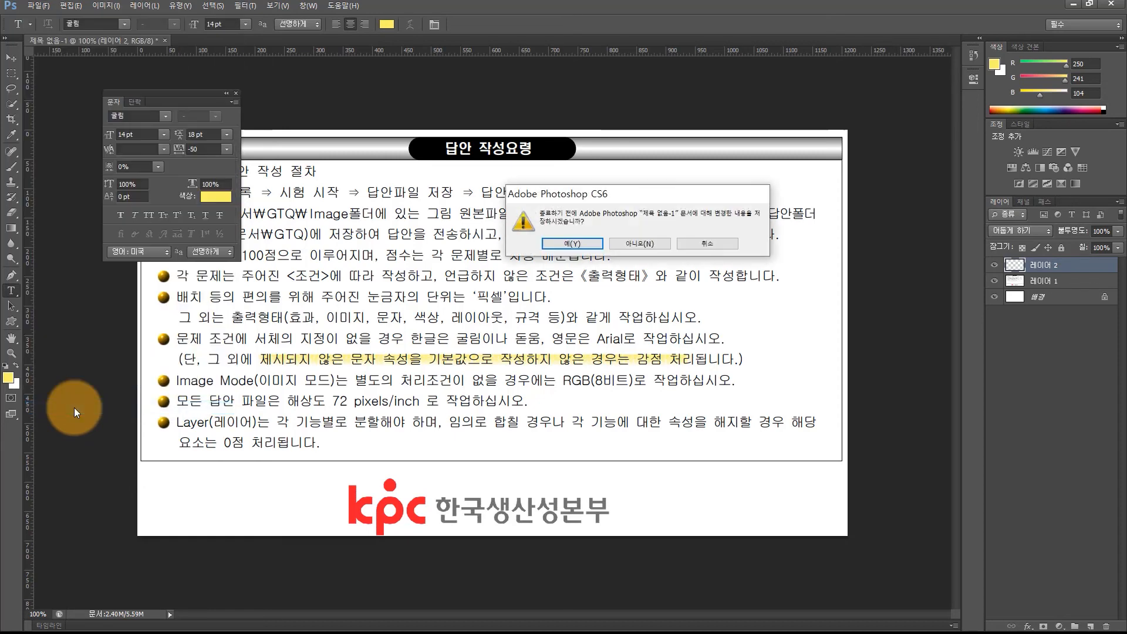
left_click(646, 240)
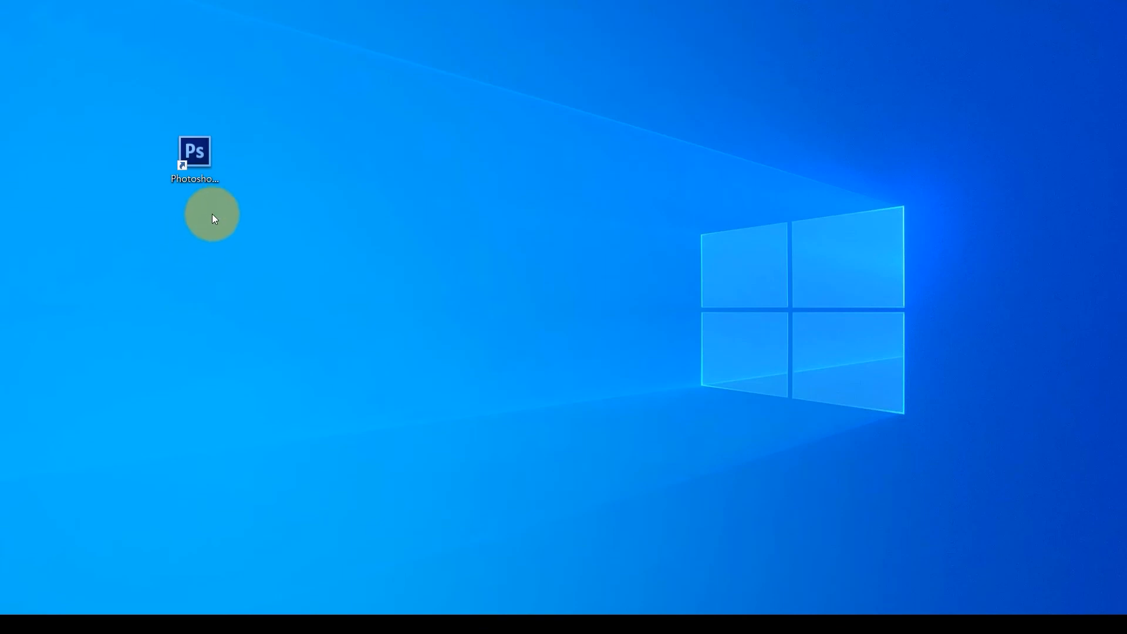
- Relaunch Photoshop CS6 from the desktop shortcut, deleting its settings file at startup, and maximize the window
right_click(196, 149)
left_click(240, 157)
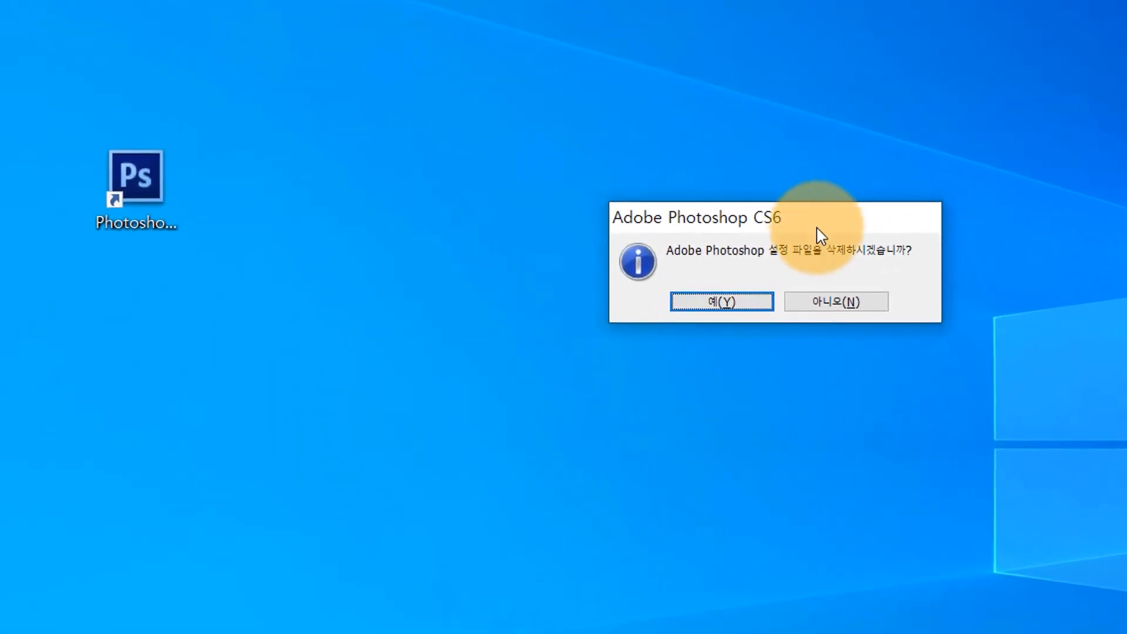
left_click_drag(817, 228, 363, 301)
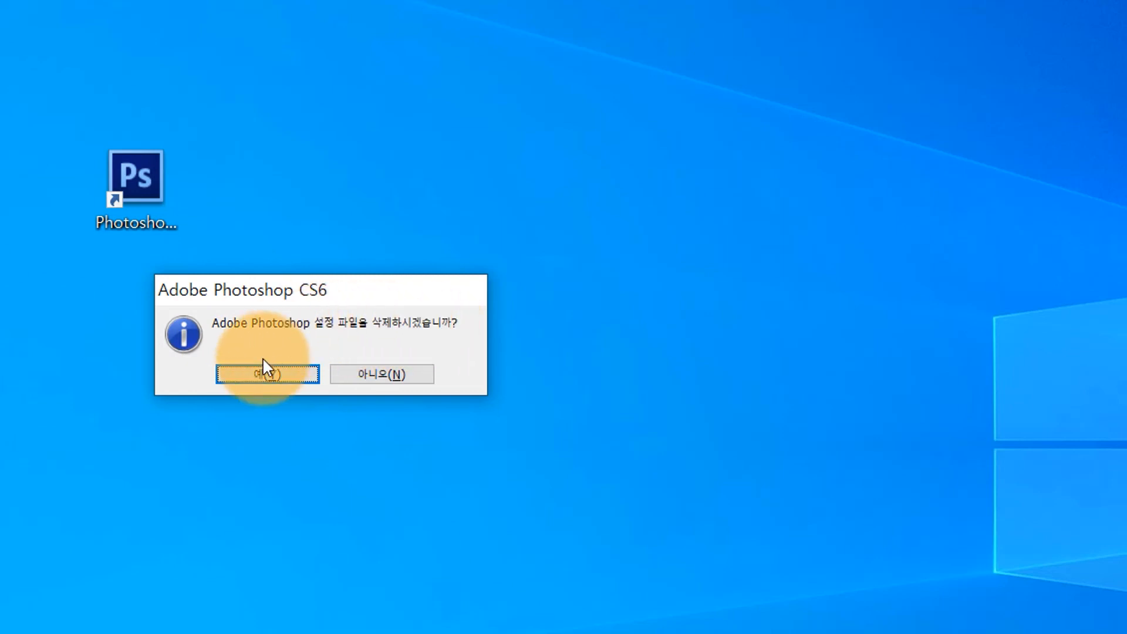
left_click(254, 373)
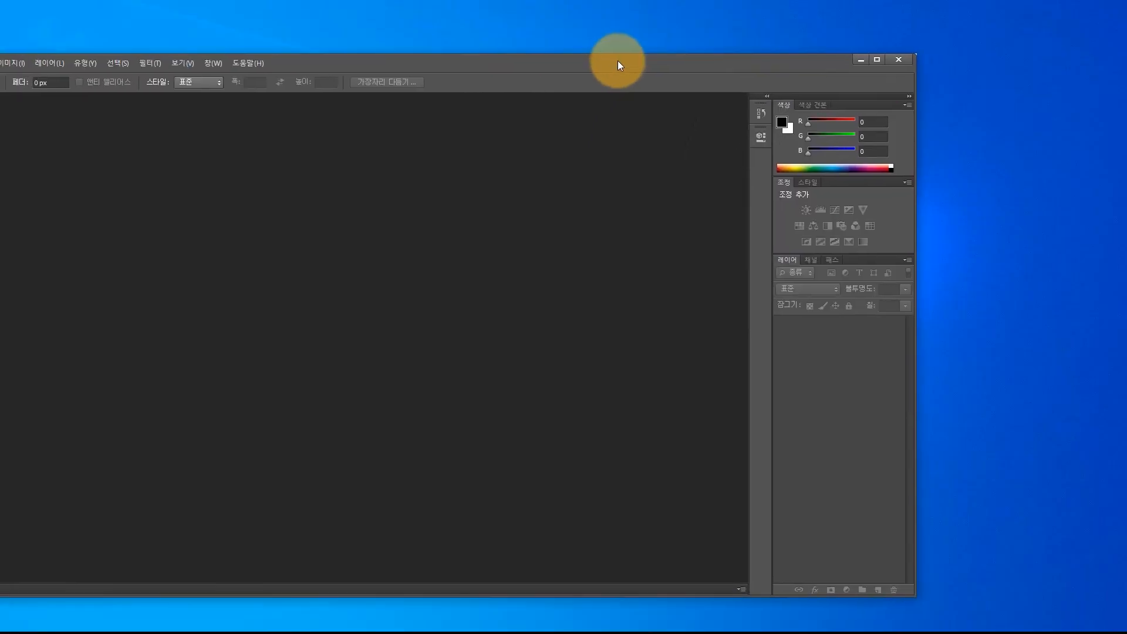
left_click(877, 59)
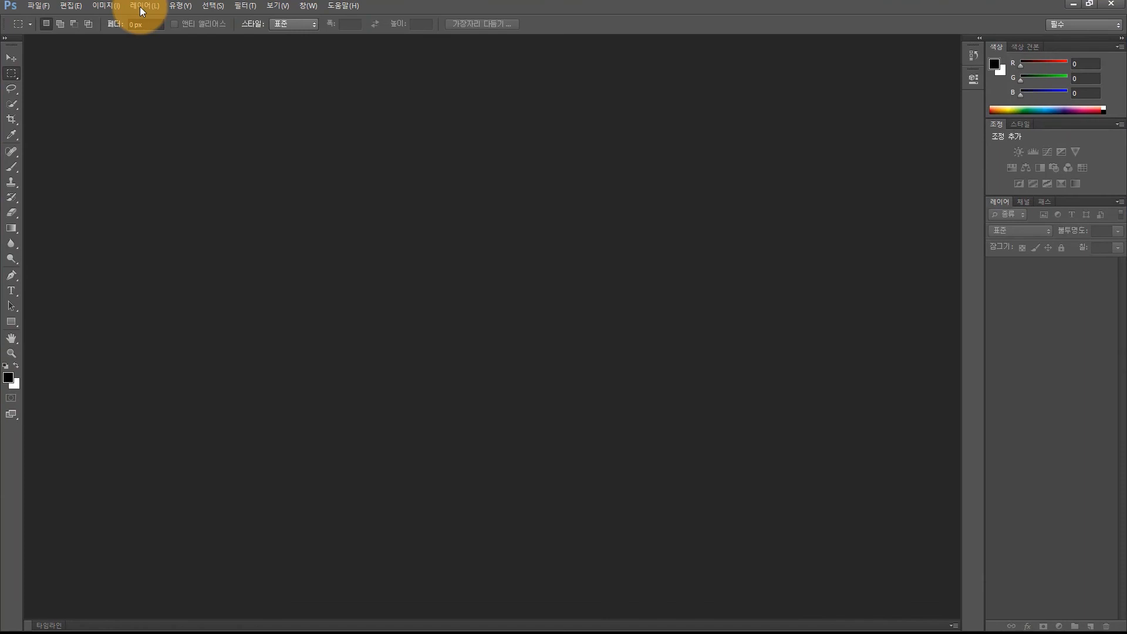
- Create a new document from the default Photoshop size preset with its width and height in pixels
left_click(51, 4)
left_click(53, 21)
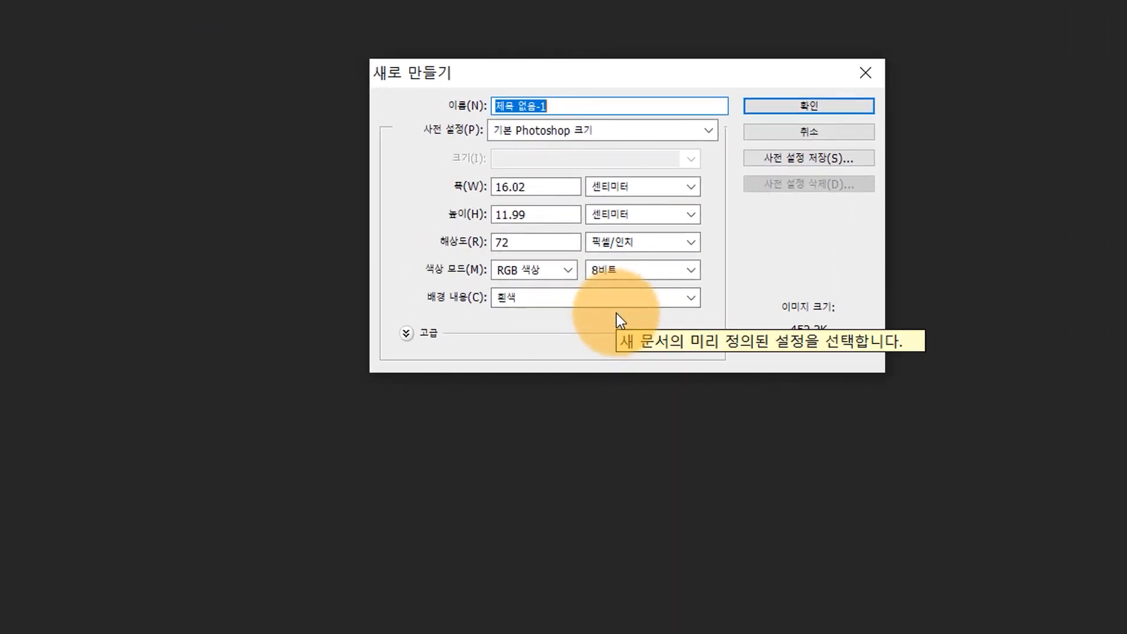
left_click(612, 186)
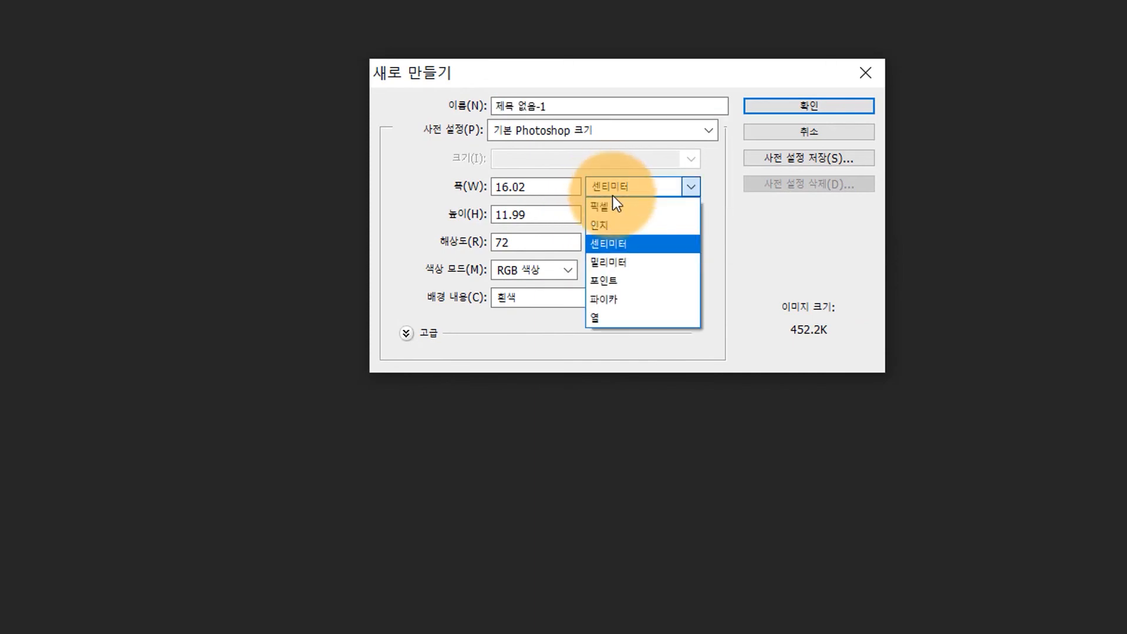
left_click(608, 207)
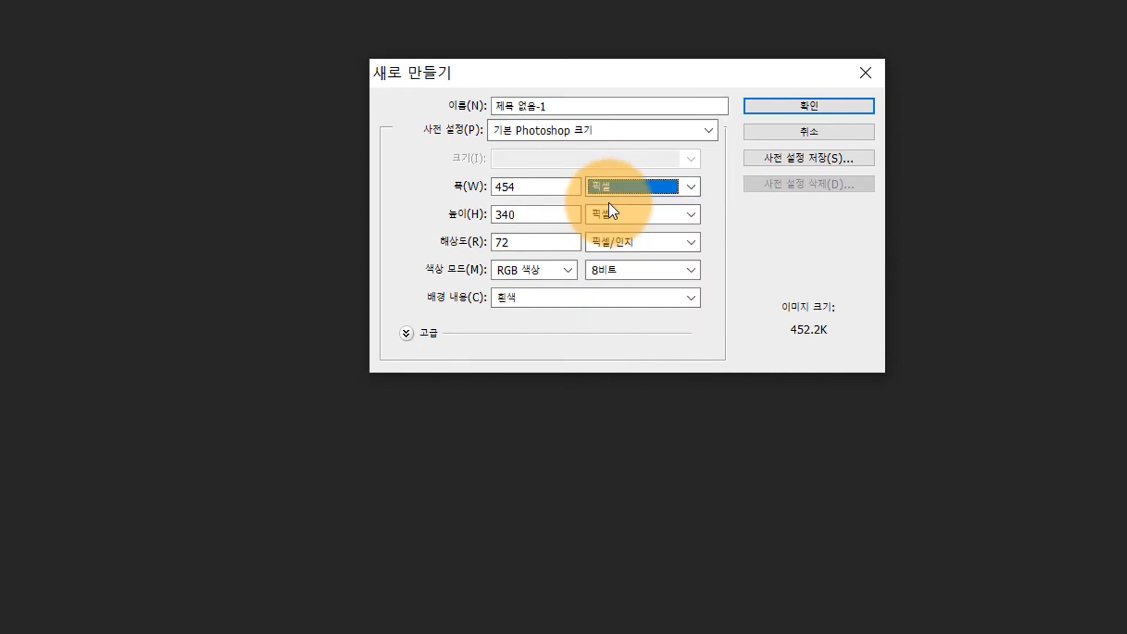
left_click(799, 108)
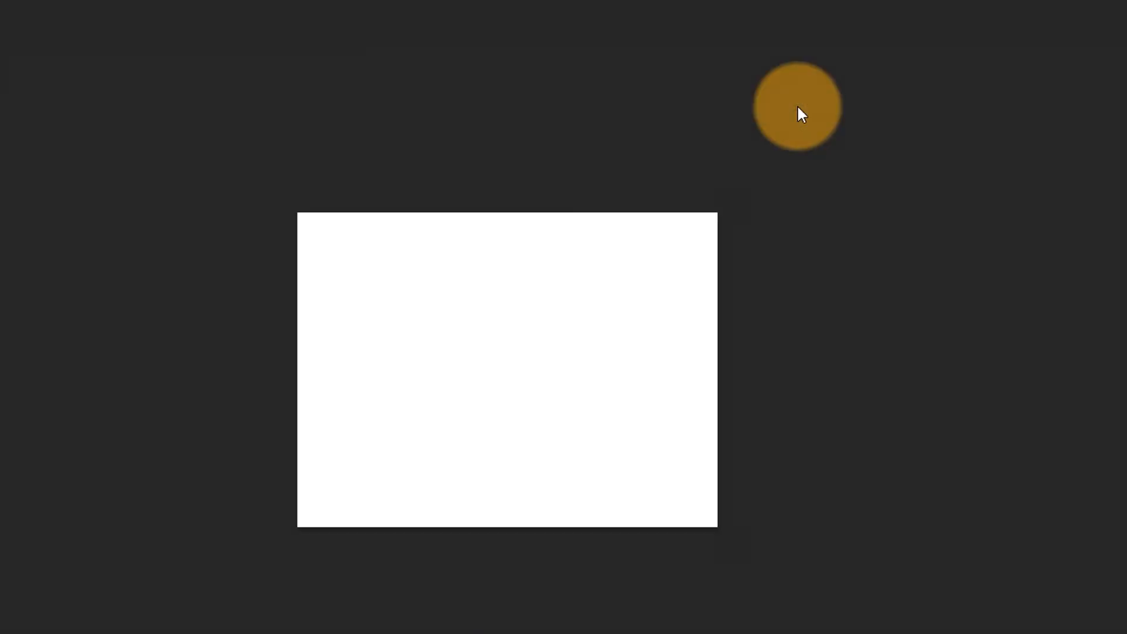